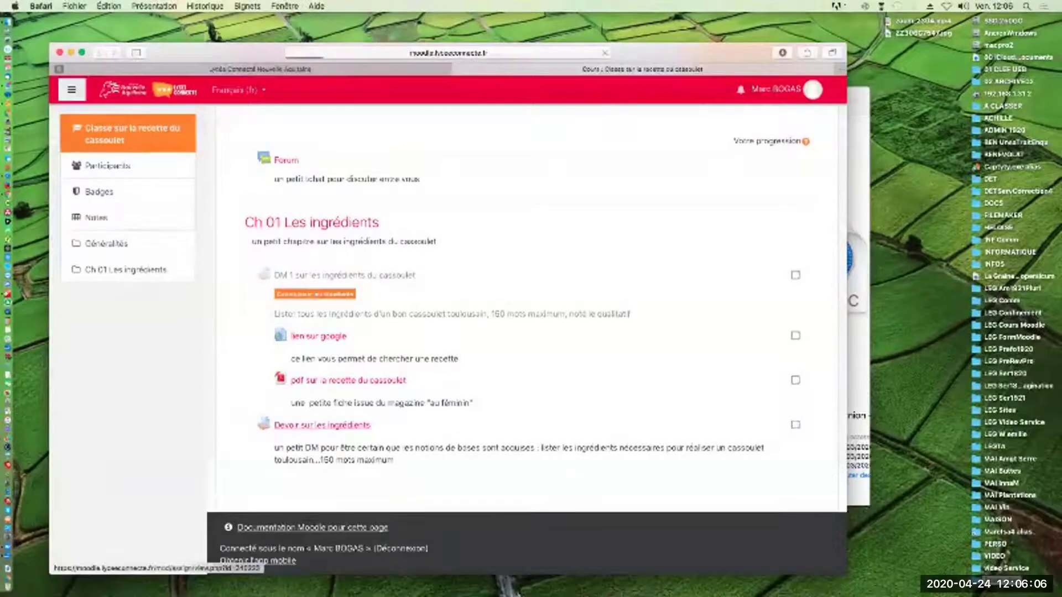
- Open the assignment "Devoir sur les ingrédients" and display the list of all submitted work
click(322, 426)
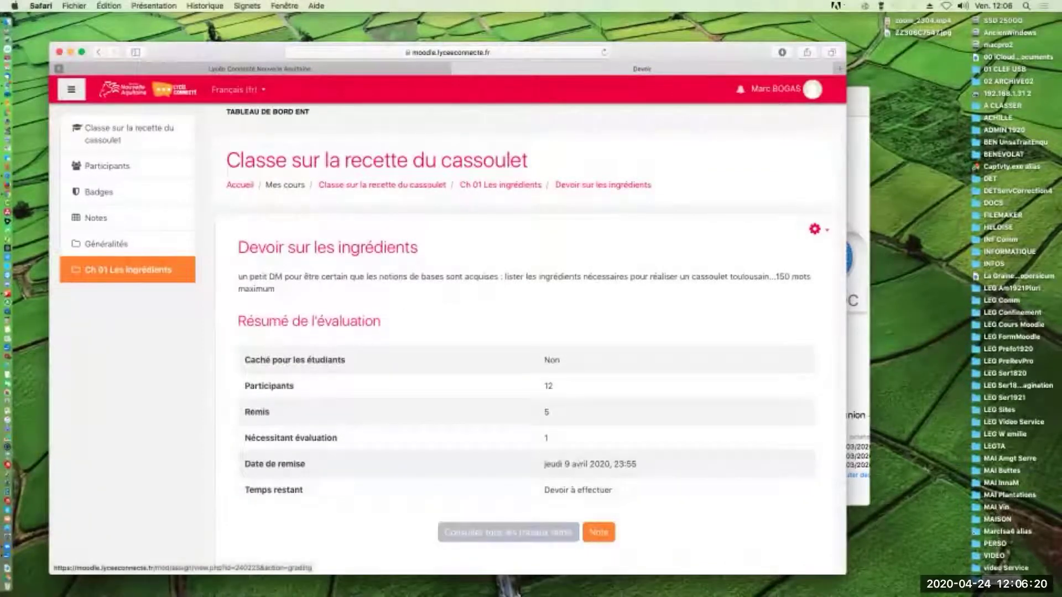
click(508, 532)
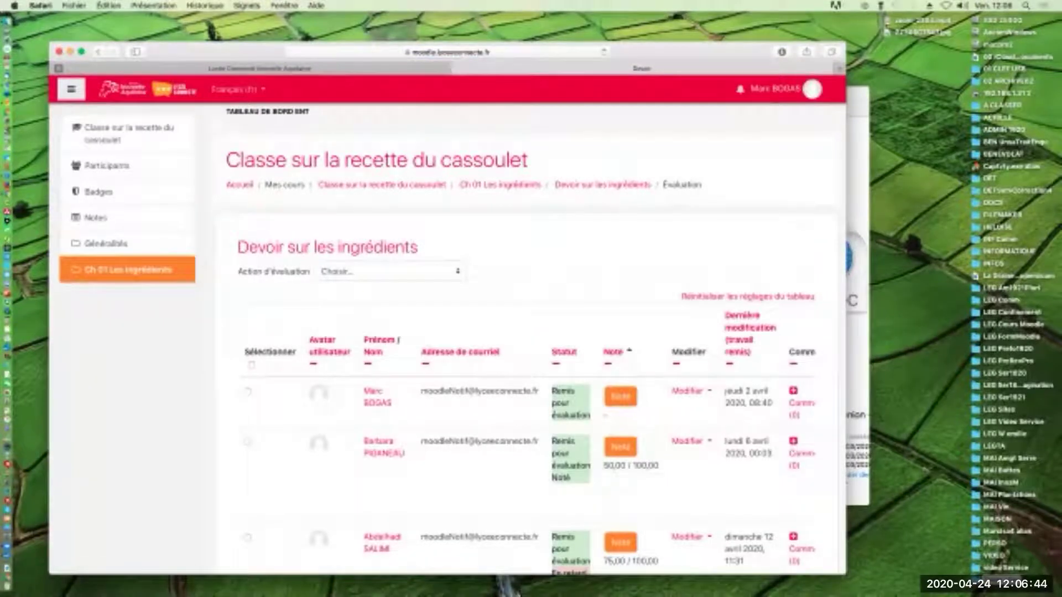
scroll(531, 332, down, 5)
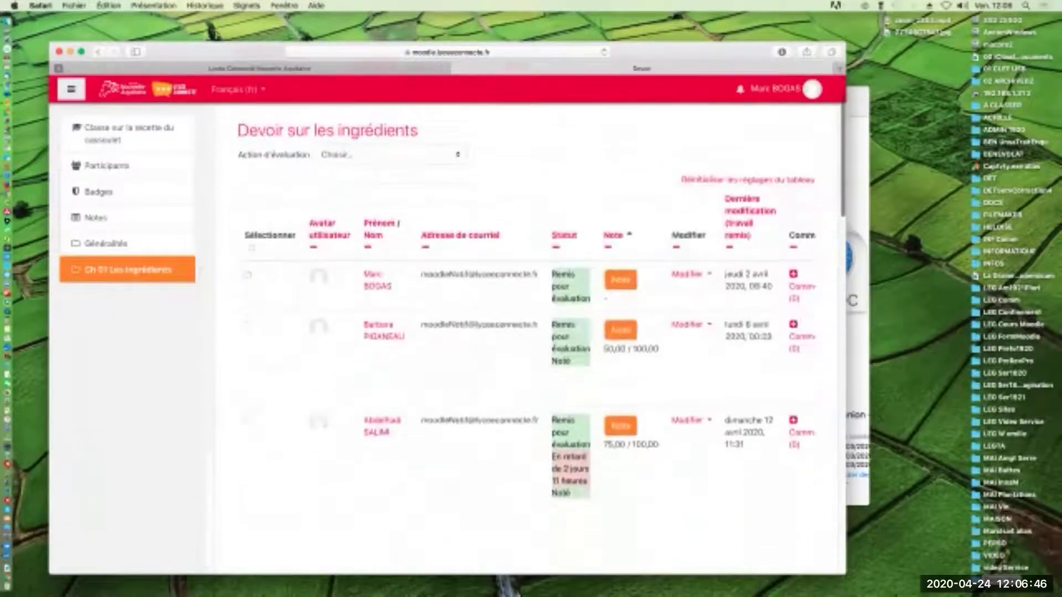
scroll(531, 332, up, 5)
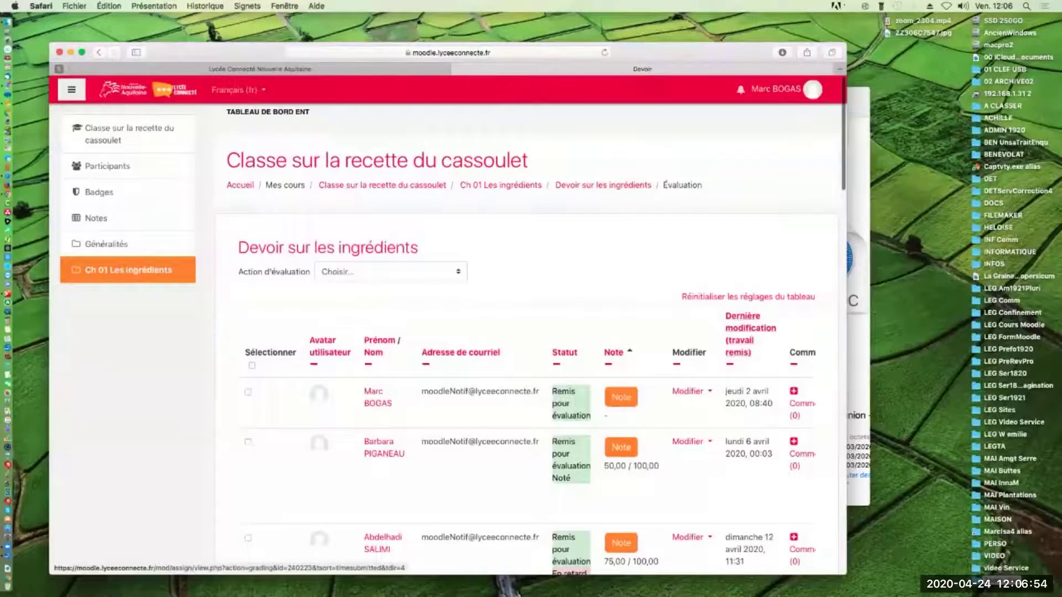
- Sort the submissions by last modification date of the submitted work and review the student rows
click(751, 328)
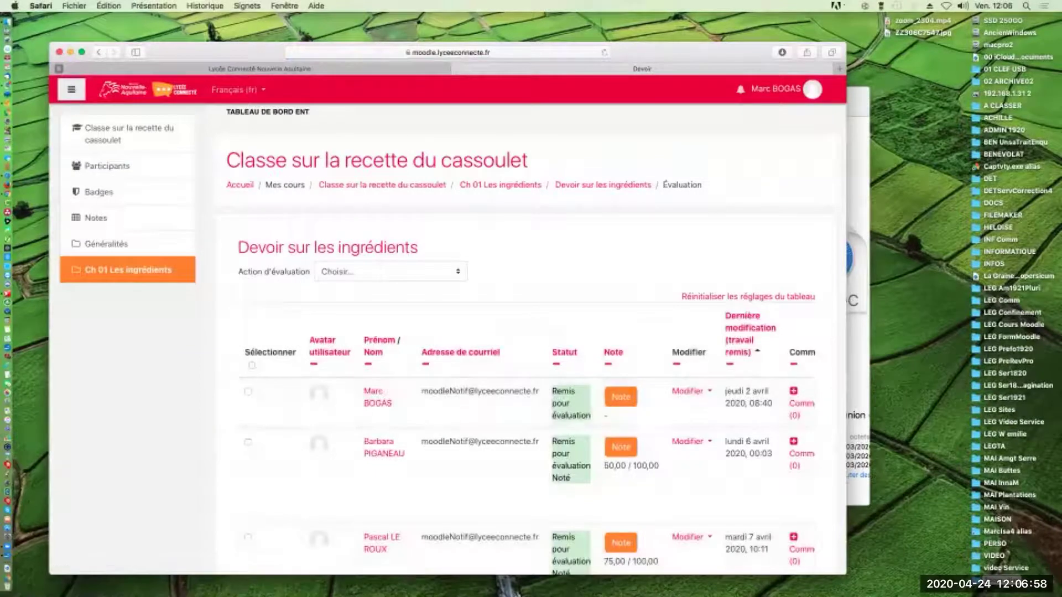
scroll(531, 332, down, 10)
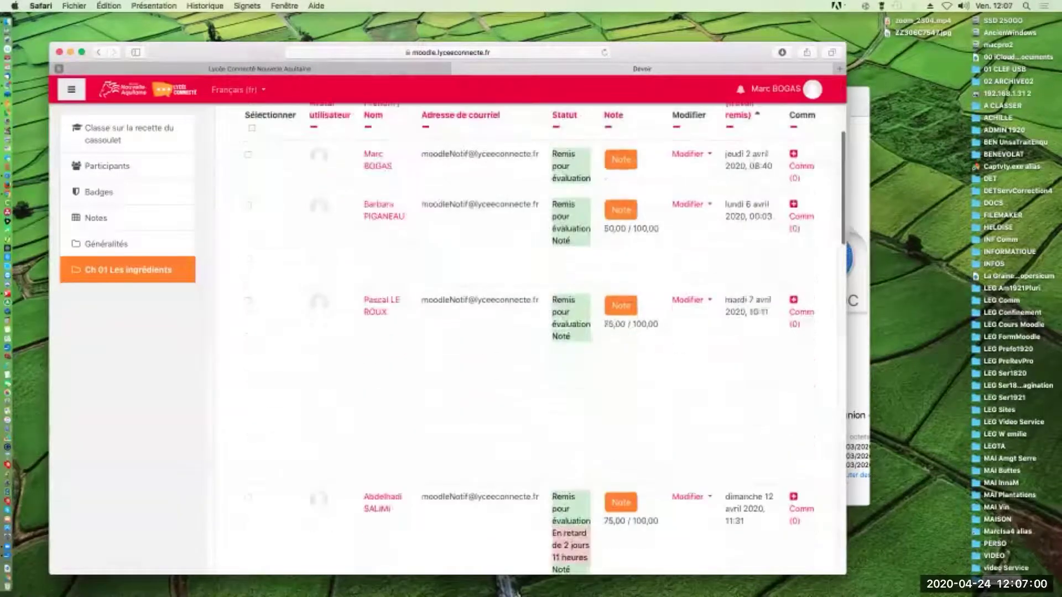
scroll(531, 332, down, 3)
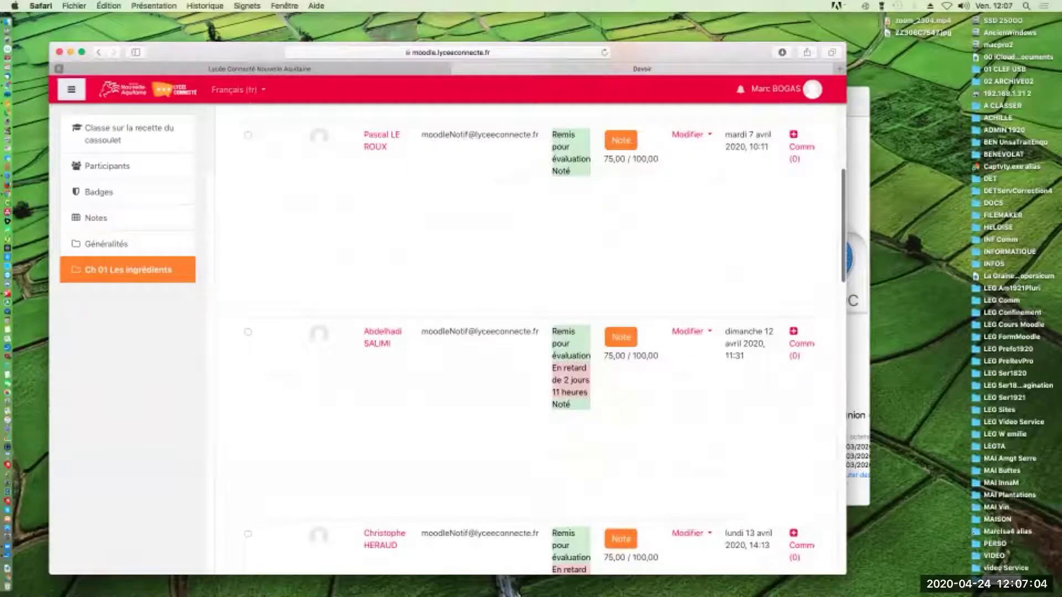
scroll(531, 332, up, 6)
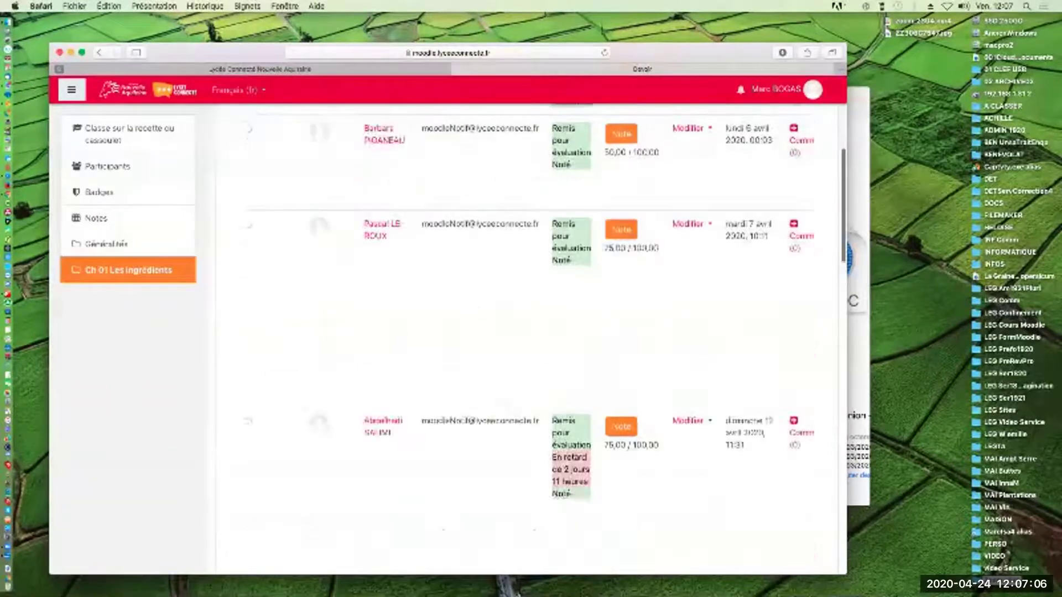
scroll(531, 332, up, 1)
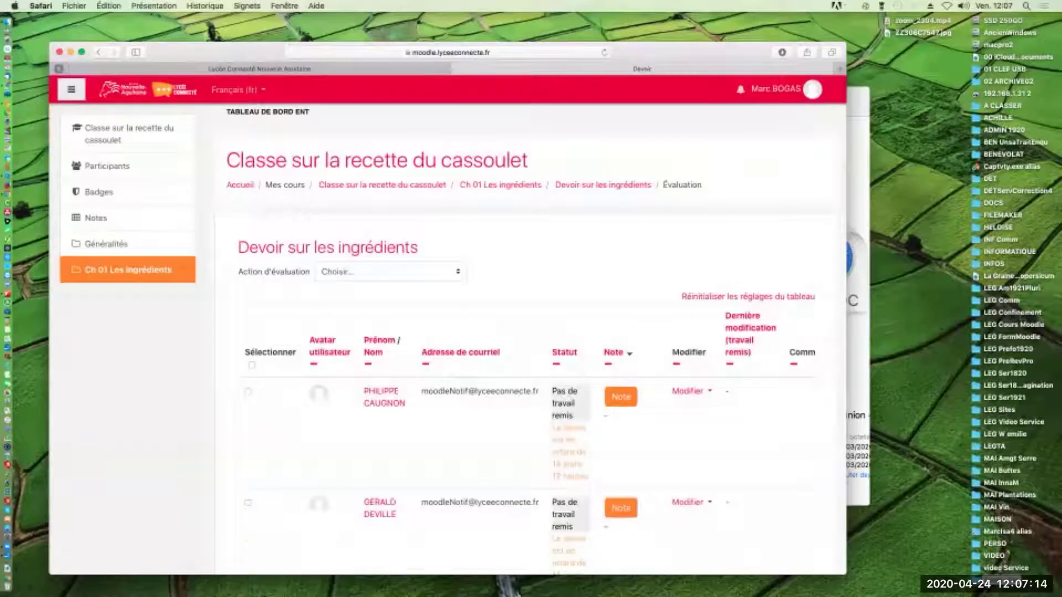
- Sort the submissions table by grade so that submitted work is listed first
scroll(619, 354, down, 5)
scroll(614, 227, up, 5)
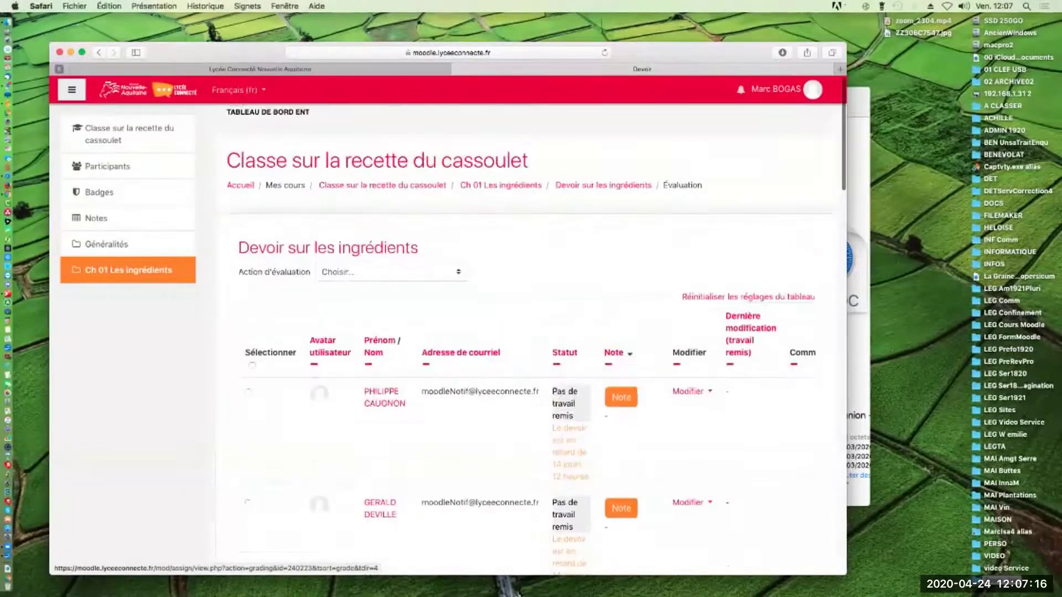
click(614, 351)
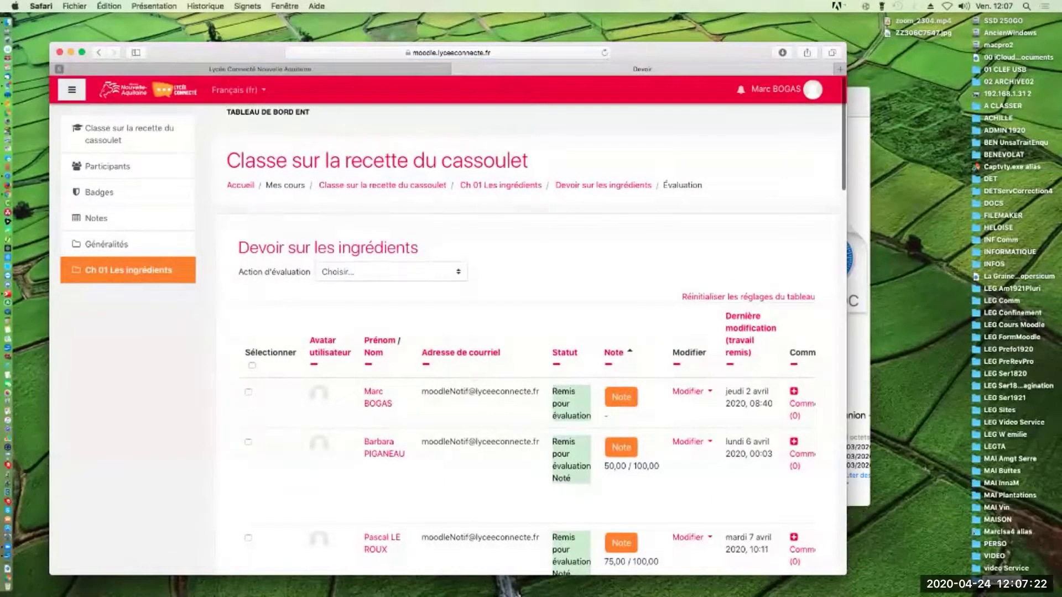
- Download all submissions of the assignment and open the downloaded folder
click(391, 272)
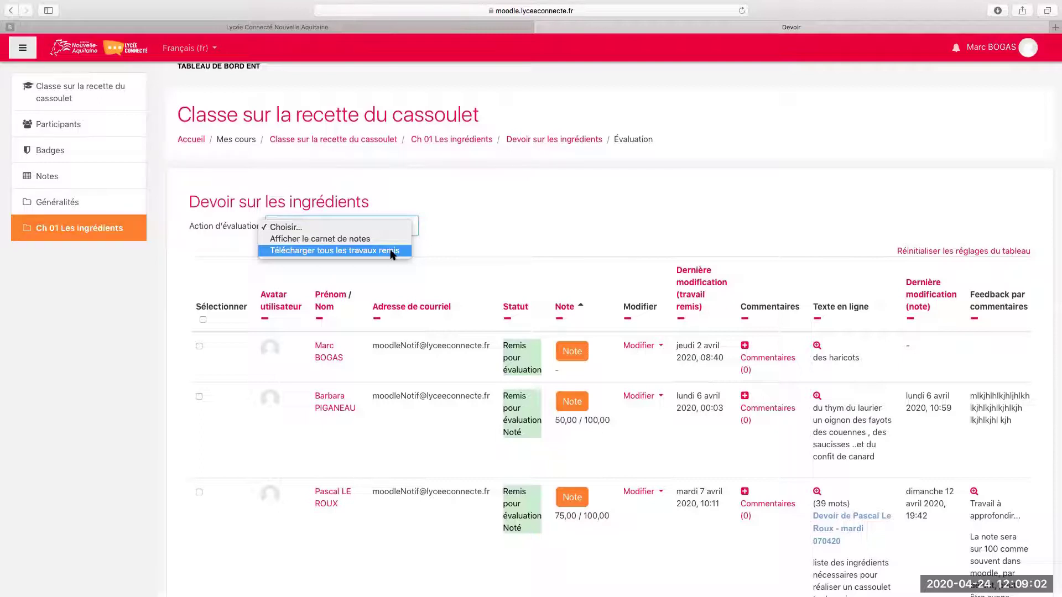
click(390, 251)
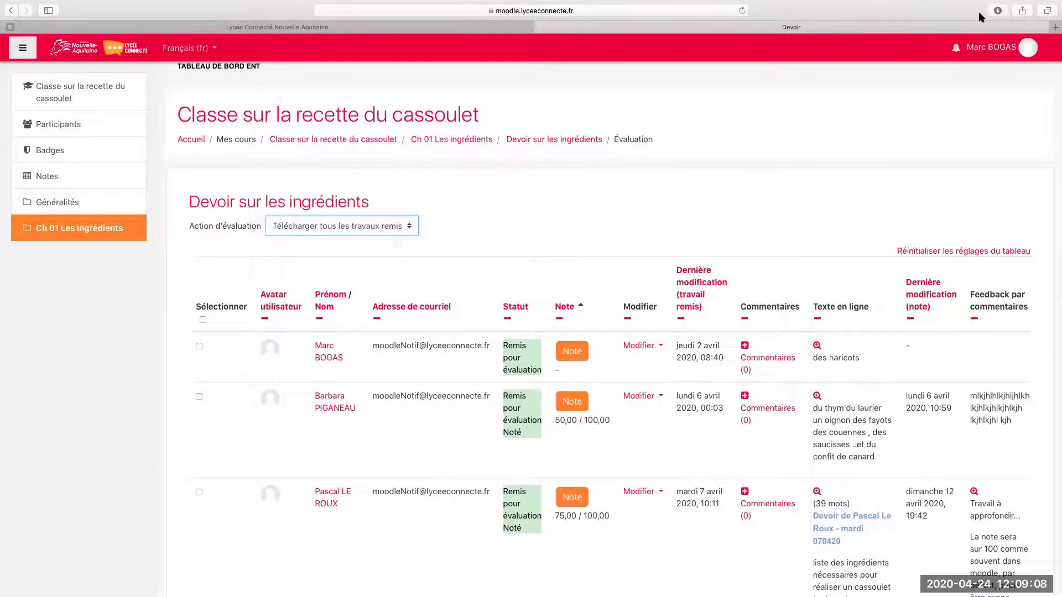
click(997, 11)
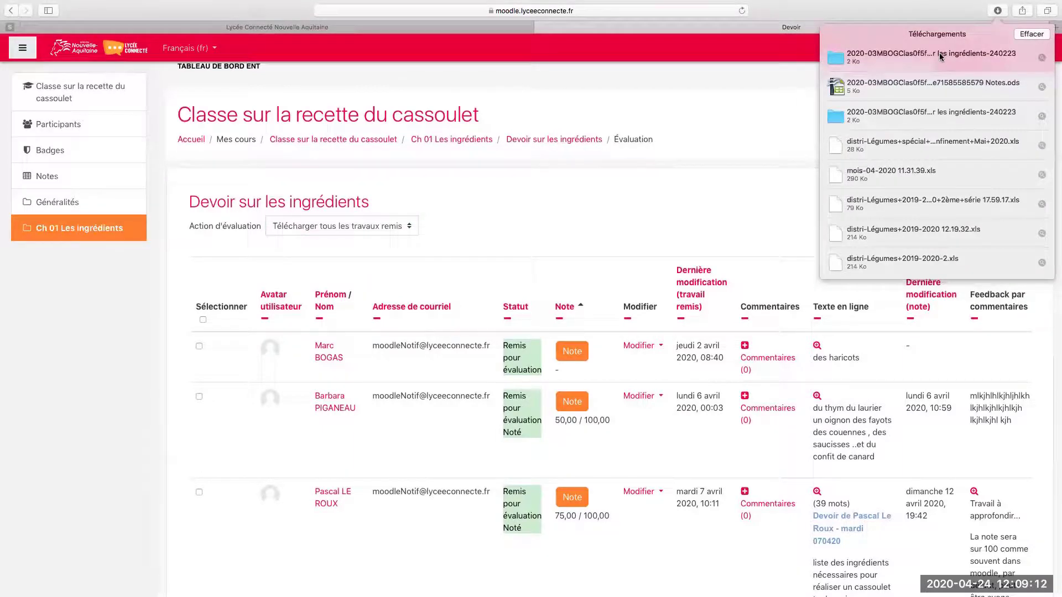
double_click(939, 57)
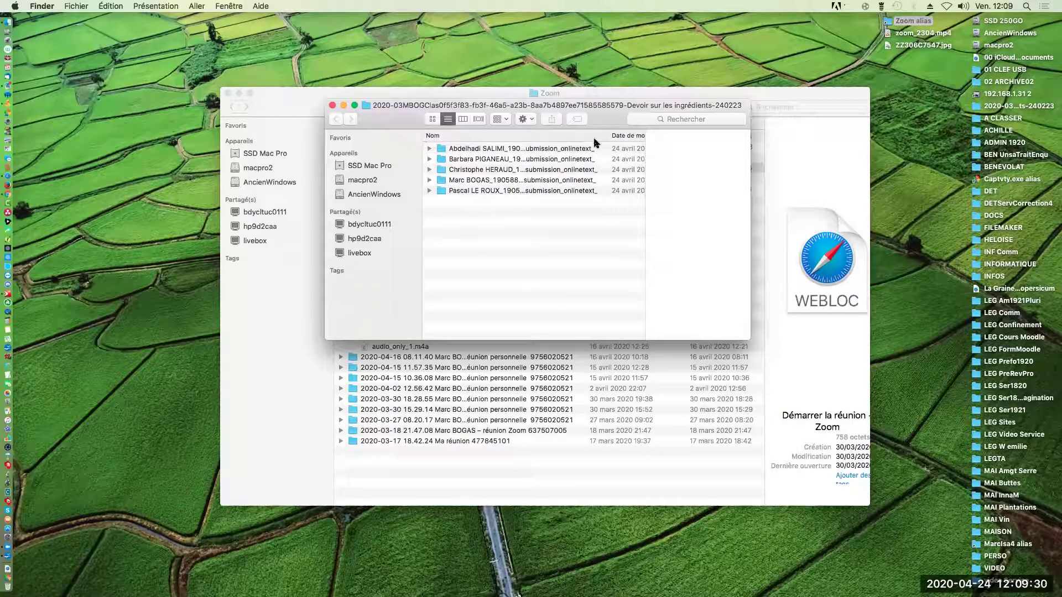
- Widen the name column of the downloaded folder and open texteenligne.html from the first student's submission folder
drag(605, 136, 654, 135)
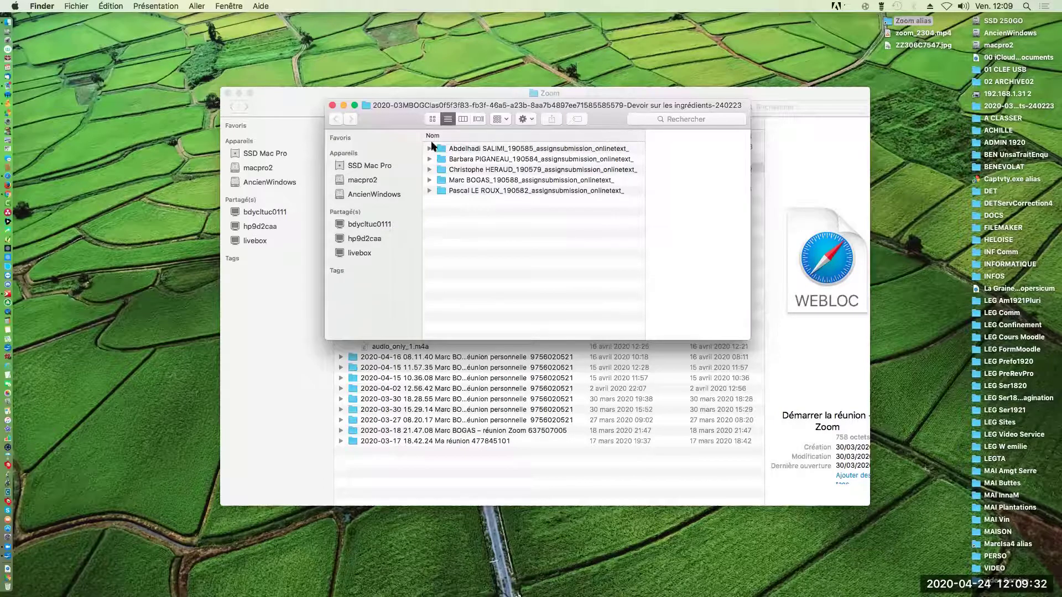
click(428, 148)
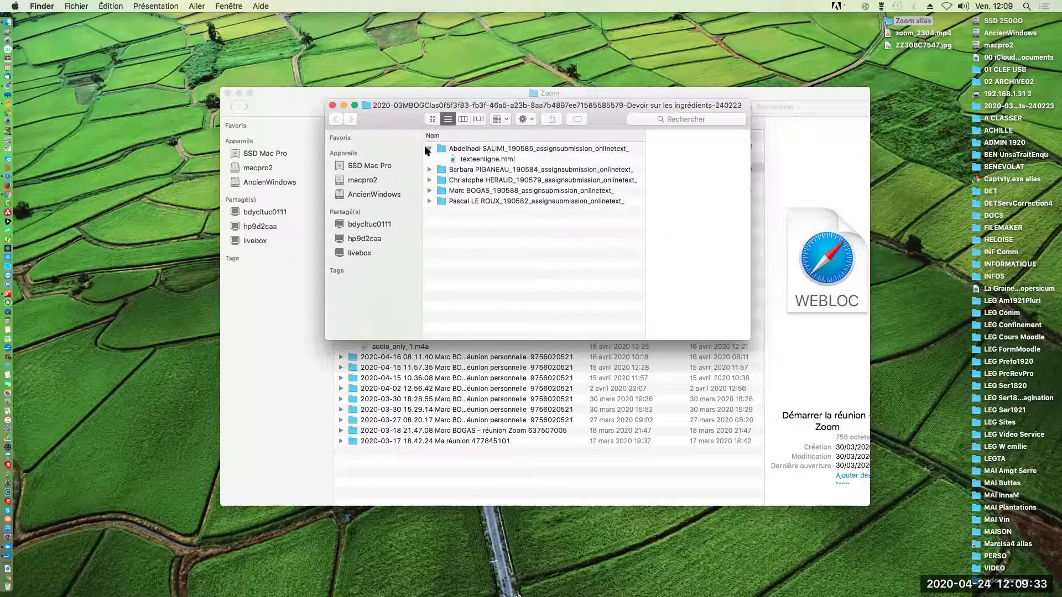
double_click(483, 160)
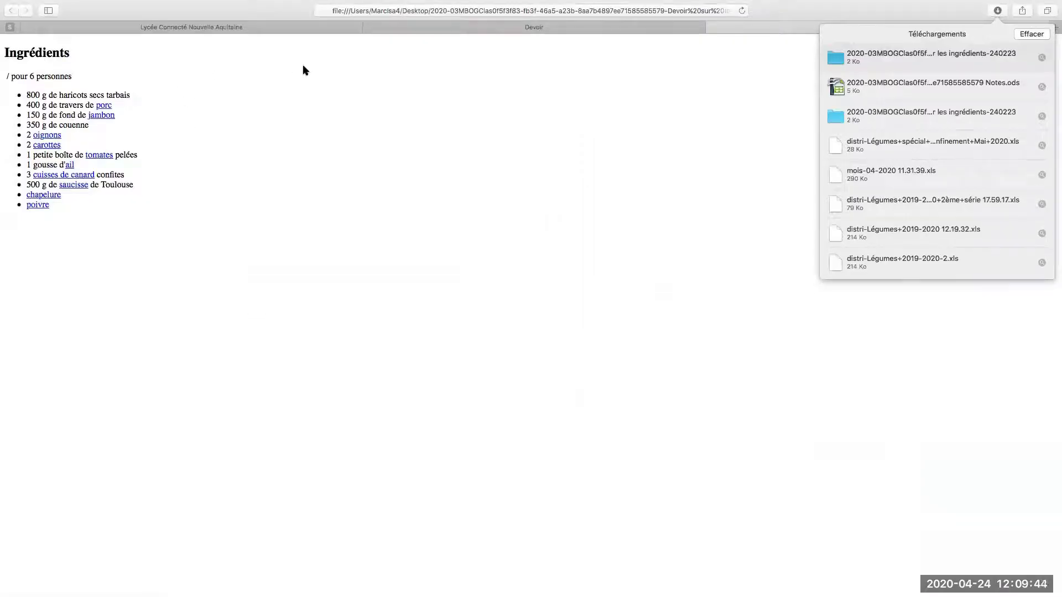
- Close the downloads list, put away the full-screen submission page and return to the downloaded submissions folder
mouse_move(984, 14)
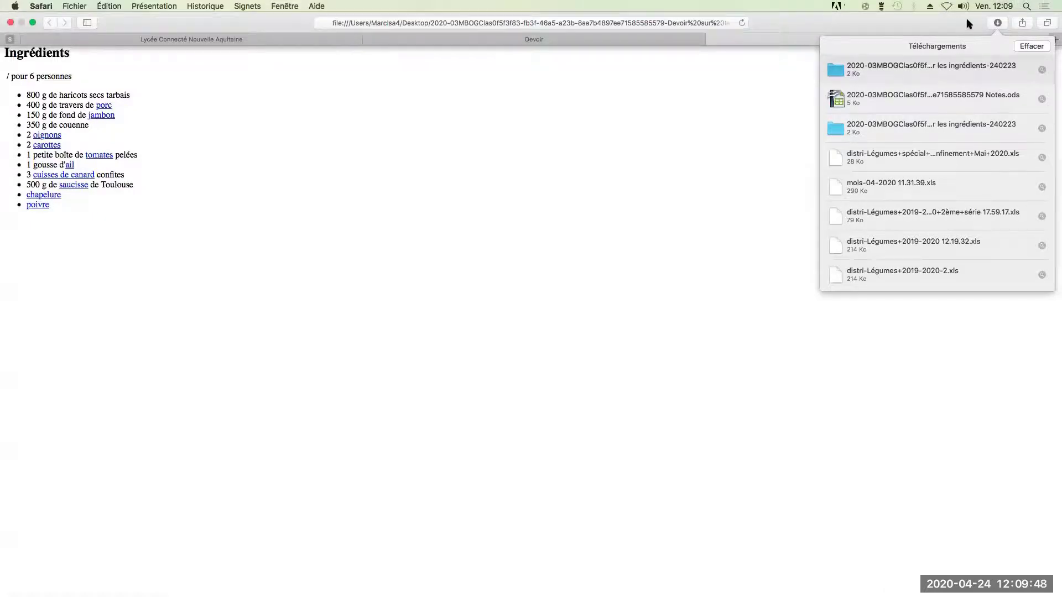
click(997, 24)
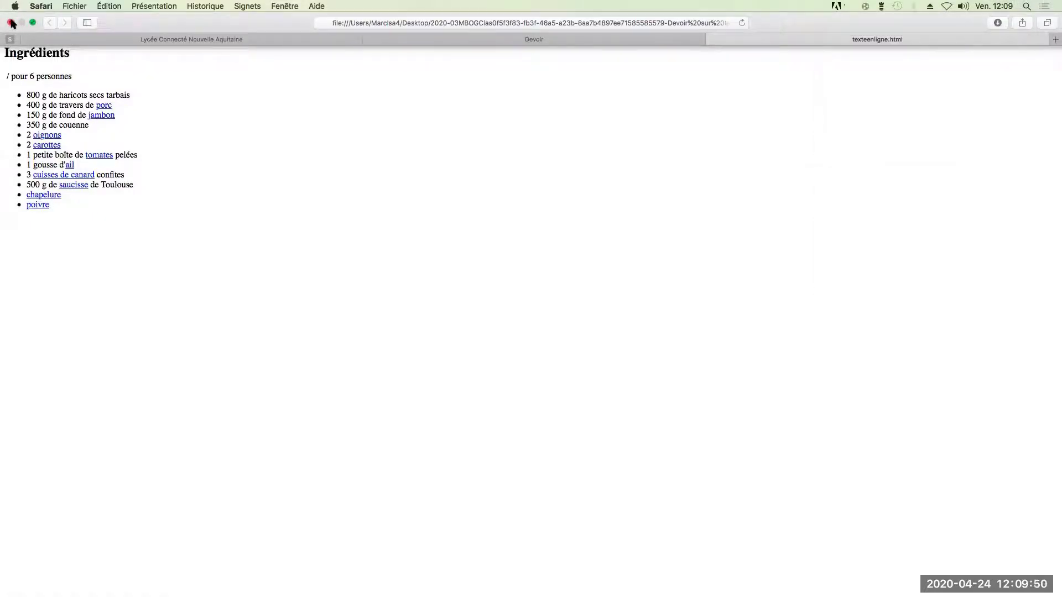
click(34, 22)
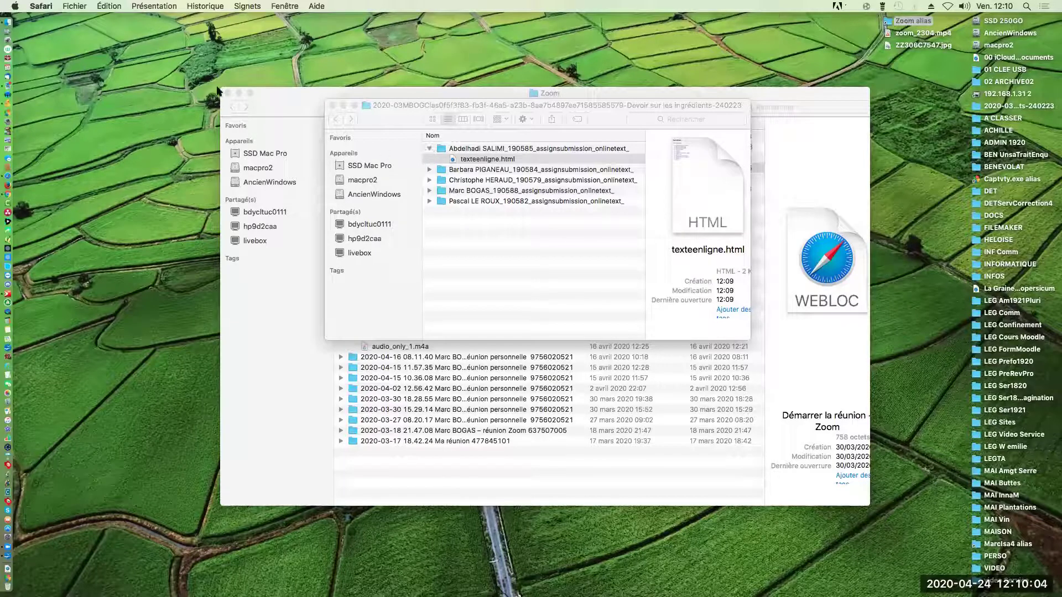
click(381, 105)
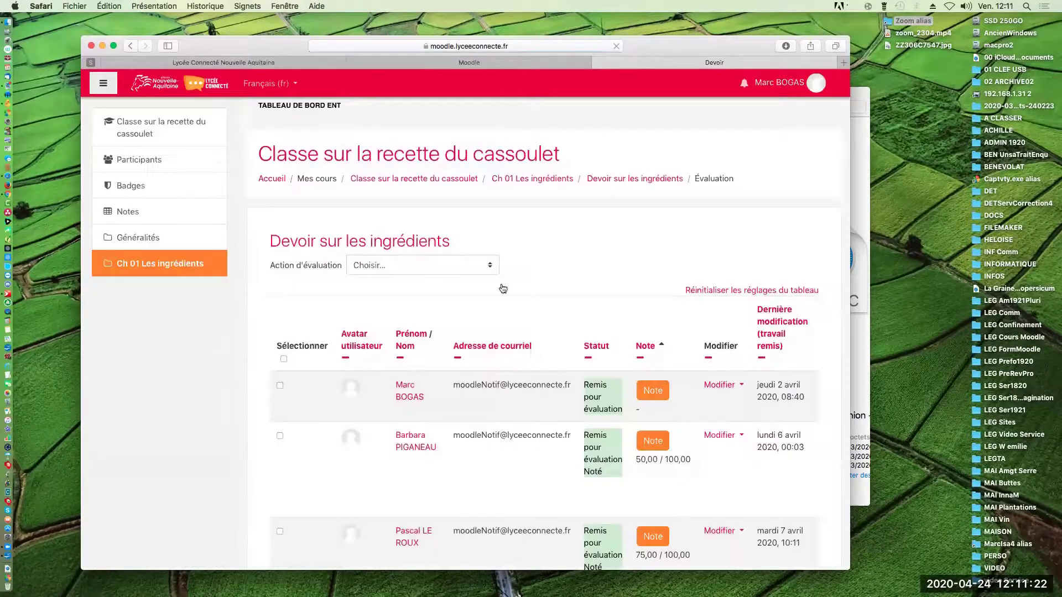
- Display the gradebook from the assignment's grading actions and look through its report, import and export options
click(491, 266)
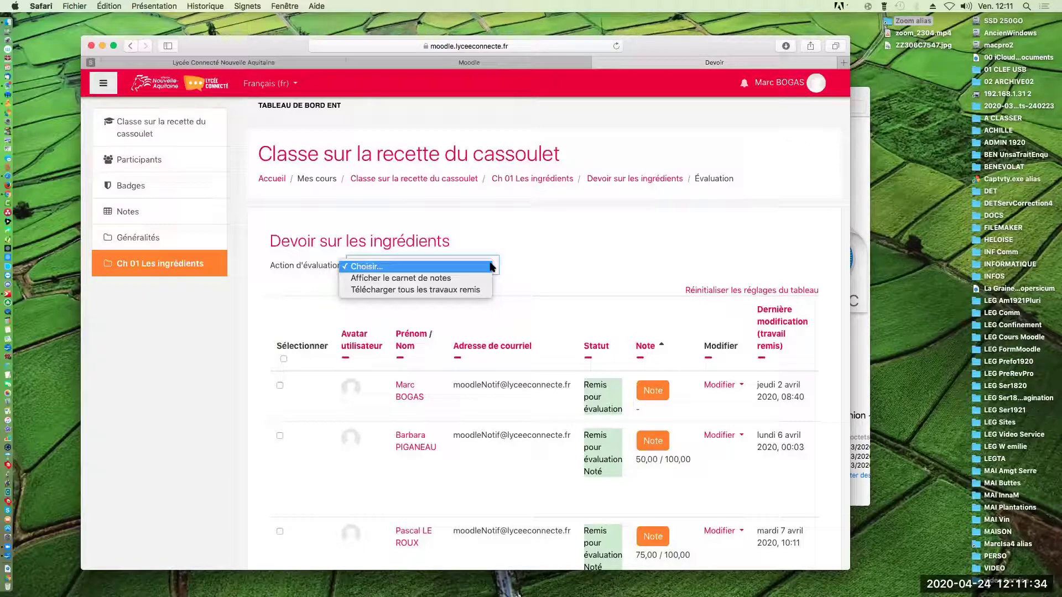
click(468, 279)
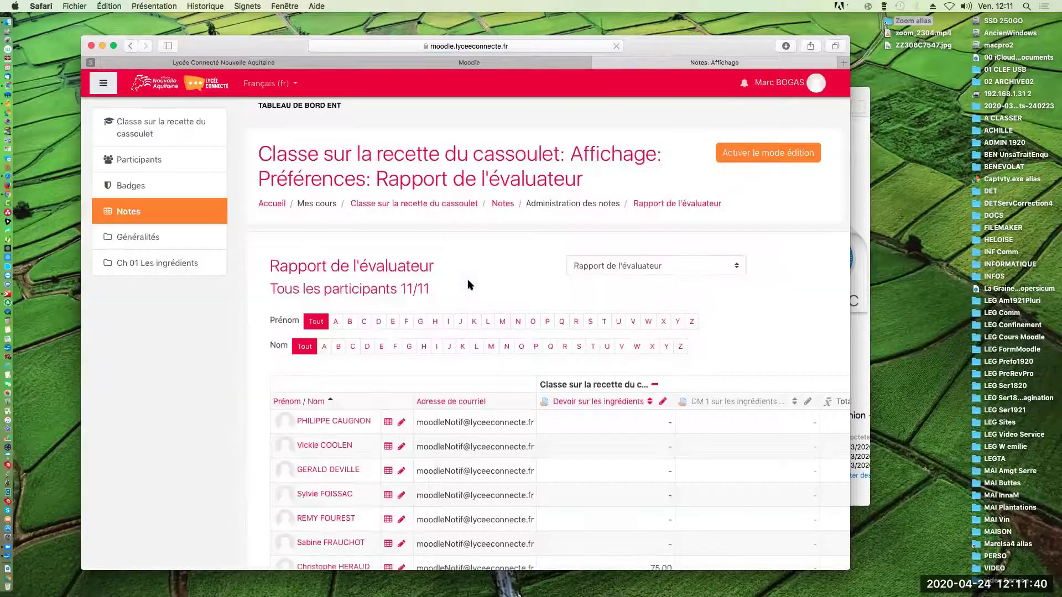
click(737, 267)
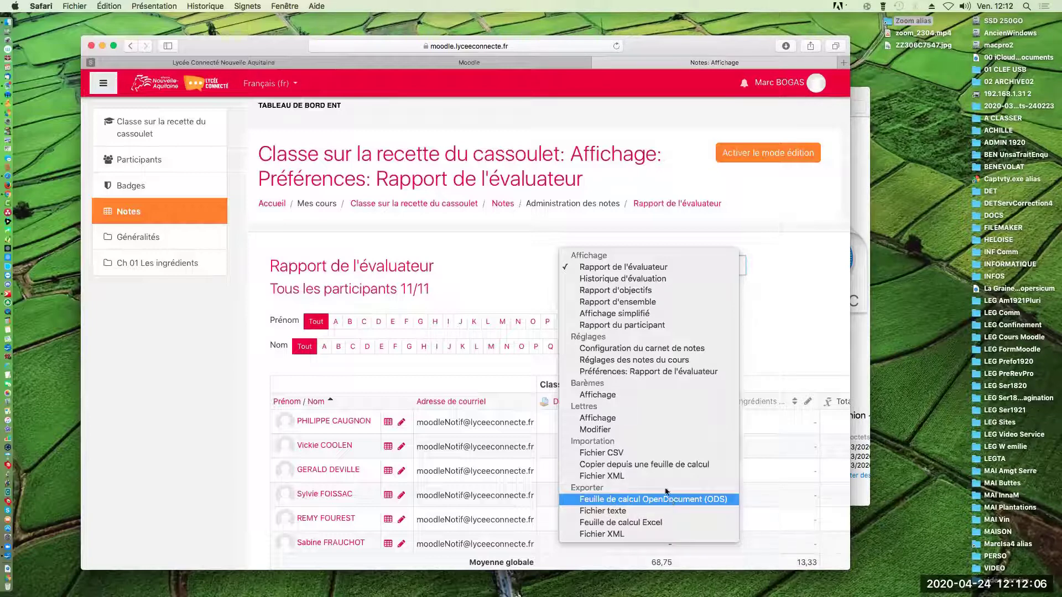
click(529, 264)
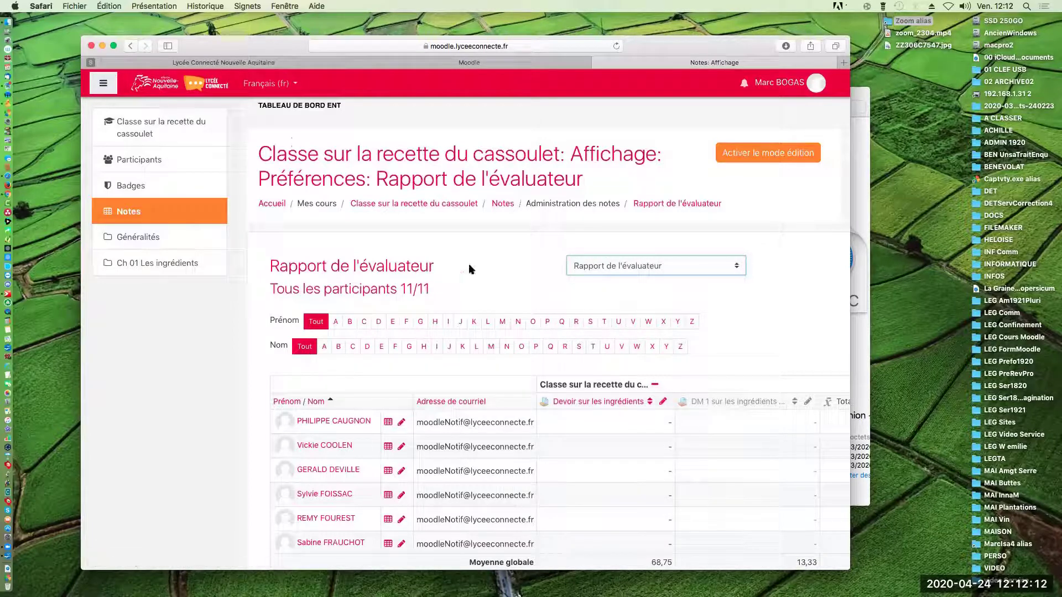
- Return to the course "Classe sur la recette du cassoulet" and reopen the list of all submissions for "Devoir sur les ingrédients"
scroll(473, 249, down, 1)
scroll(474, 249, up, 1)
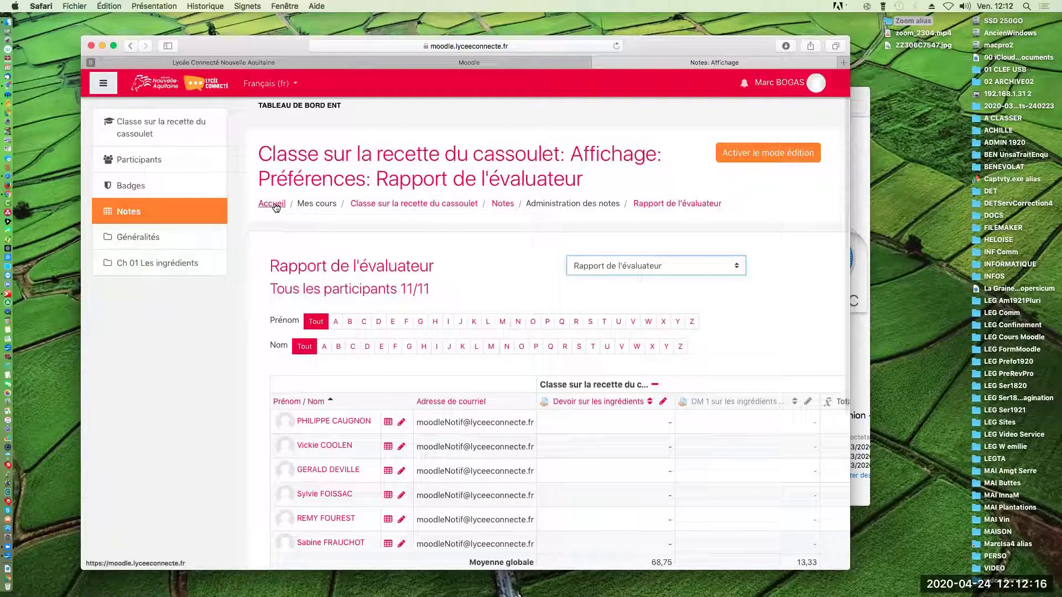
click(374, 205)
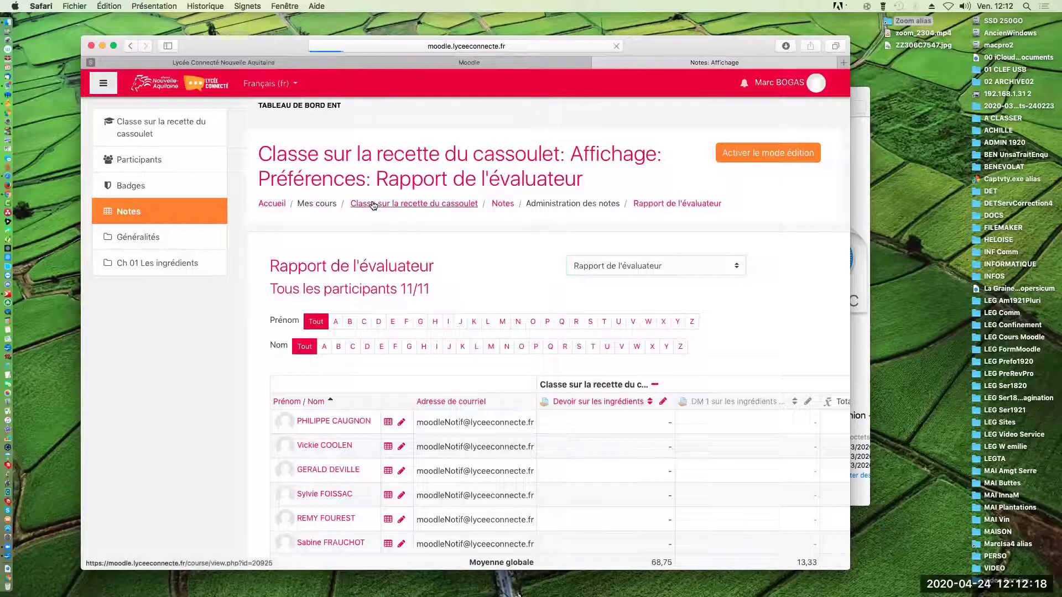
scroll(426, 308, down, 3)
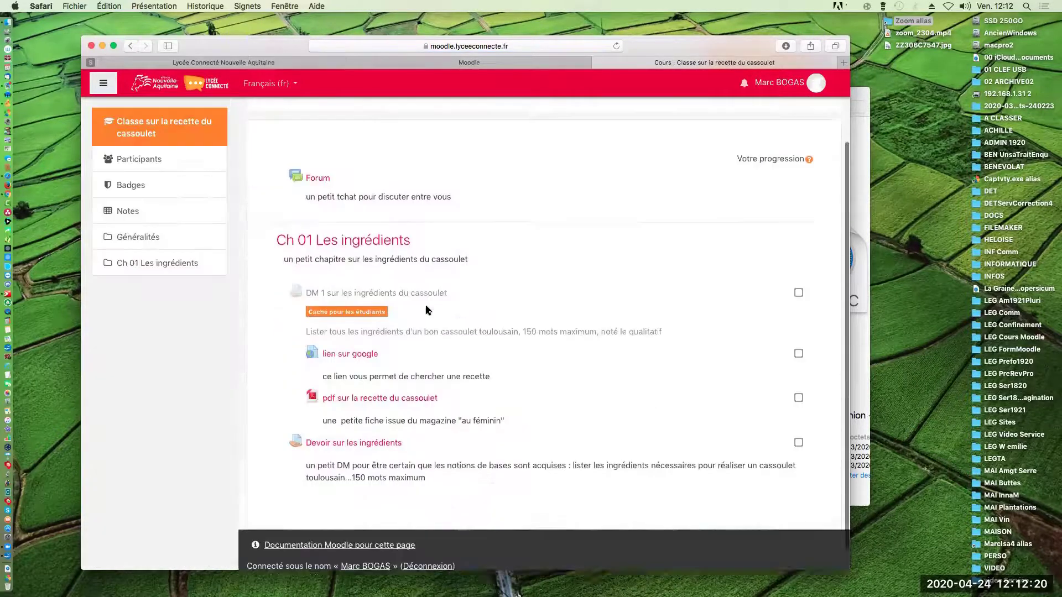
click(358, 424)
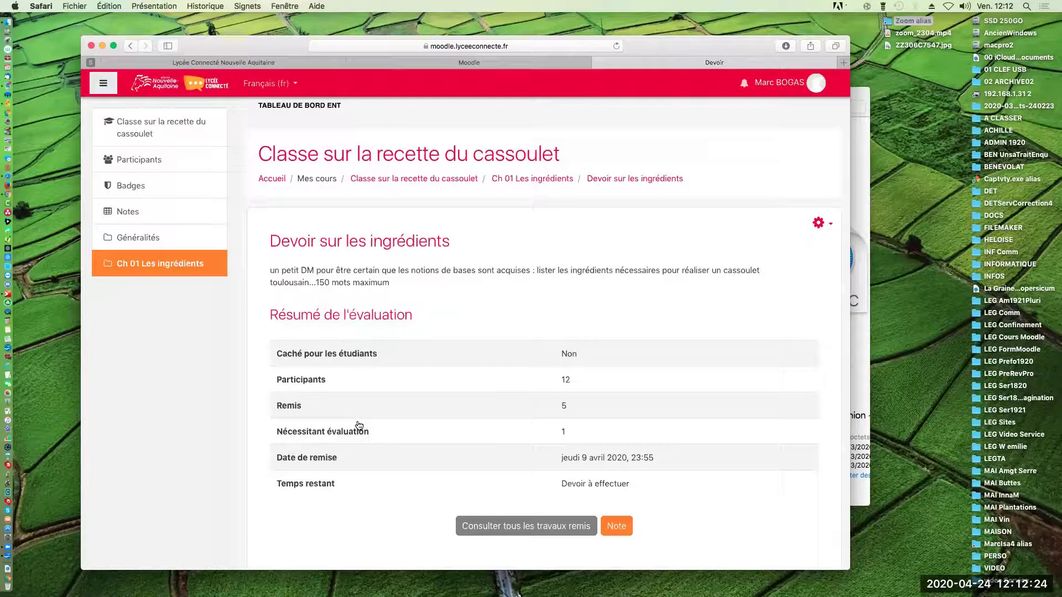
click(520, 526)
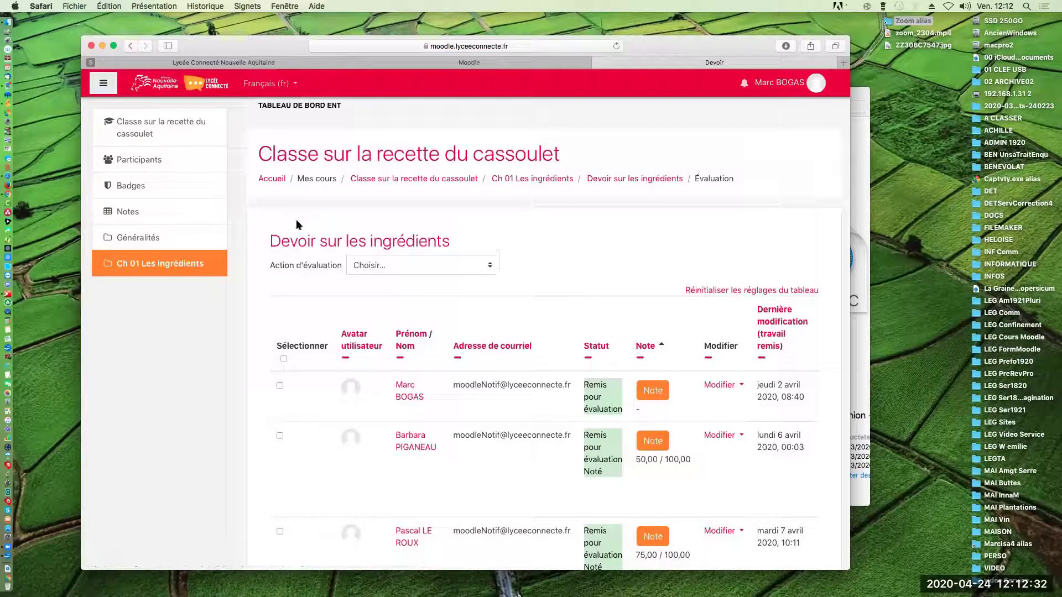
- Display the gradebook again from the grading actions and examine the grade columns across to the course total
click(491, 266)
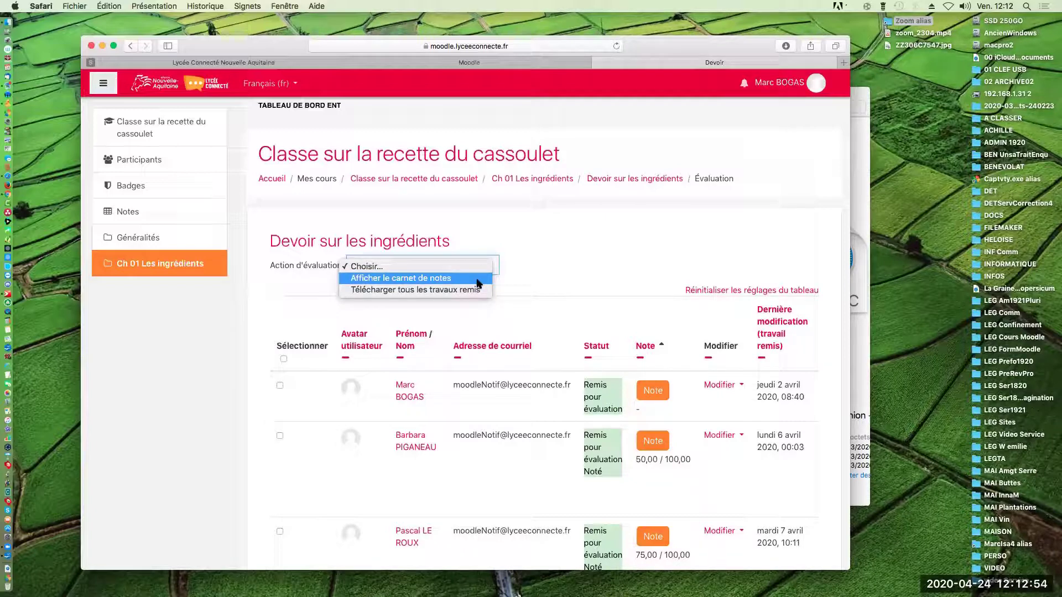
click(478, 279)
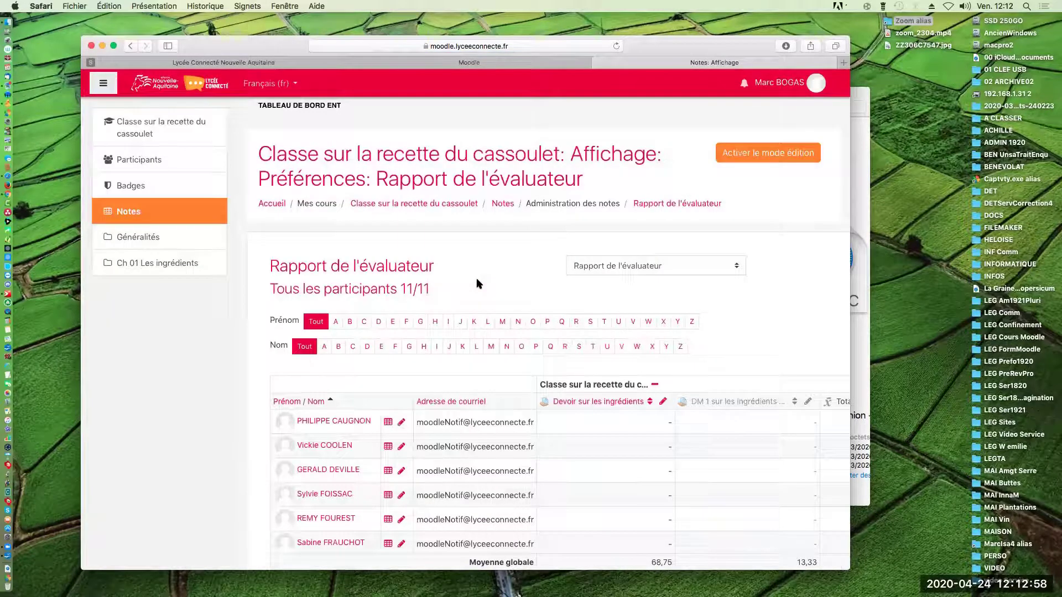
scroll(695, 488, right, 5)
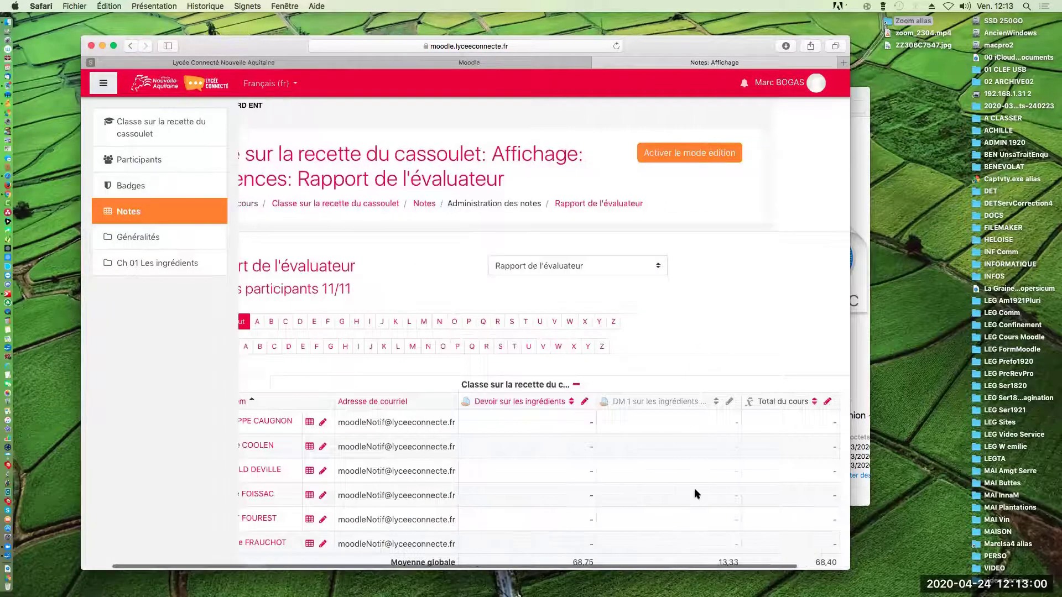
scroll(695, 487, left, 5)
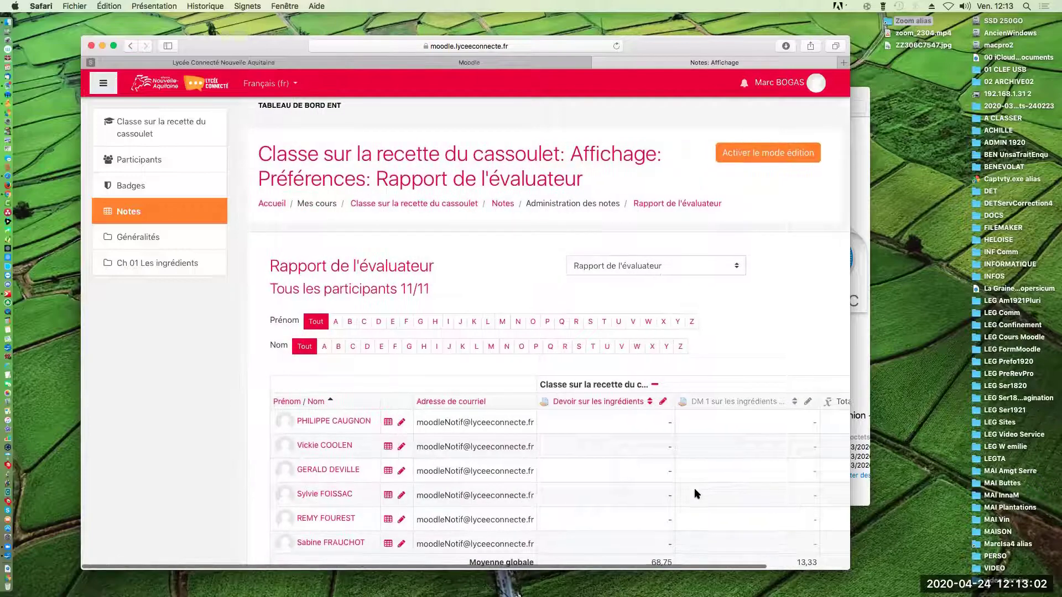
- Examine each participant's assignment grades and the overall averages in the "Rapport de l'évaluateur"
scroll(695, 488, down, 6)
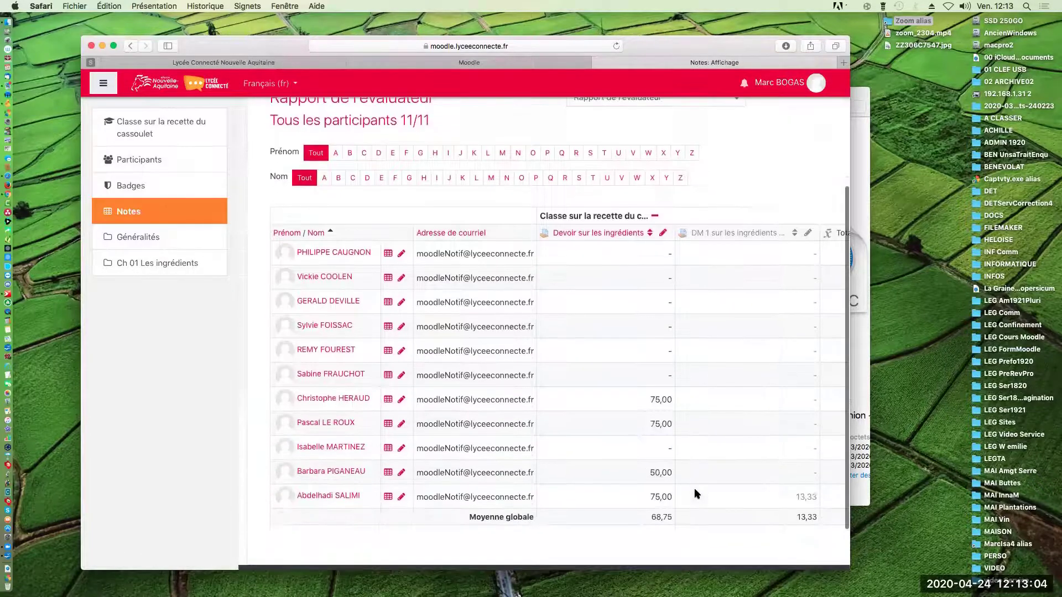
scroll(695, 488, up, 3)
scroll(694, 488, down, 2)
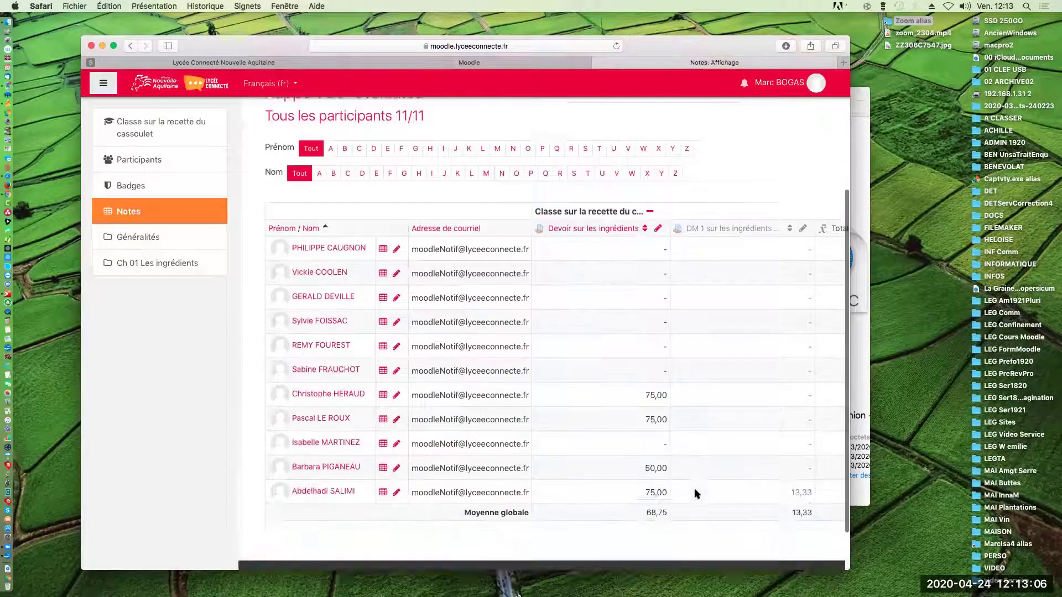
scroll(695, 487, up, 1)
scroll(694, 490, up, 2)
scroll(694, 489, down, 2)
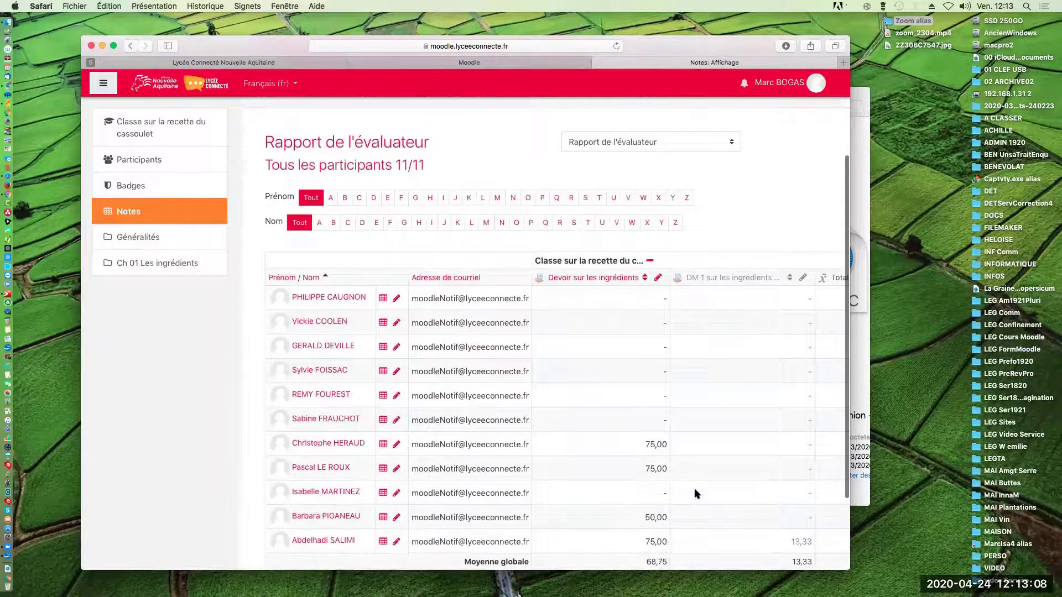
scroll(695, 490, down, 1)
scroll(695, 493, down, 1)
scroll(694, 494, left, 1)
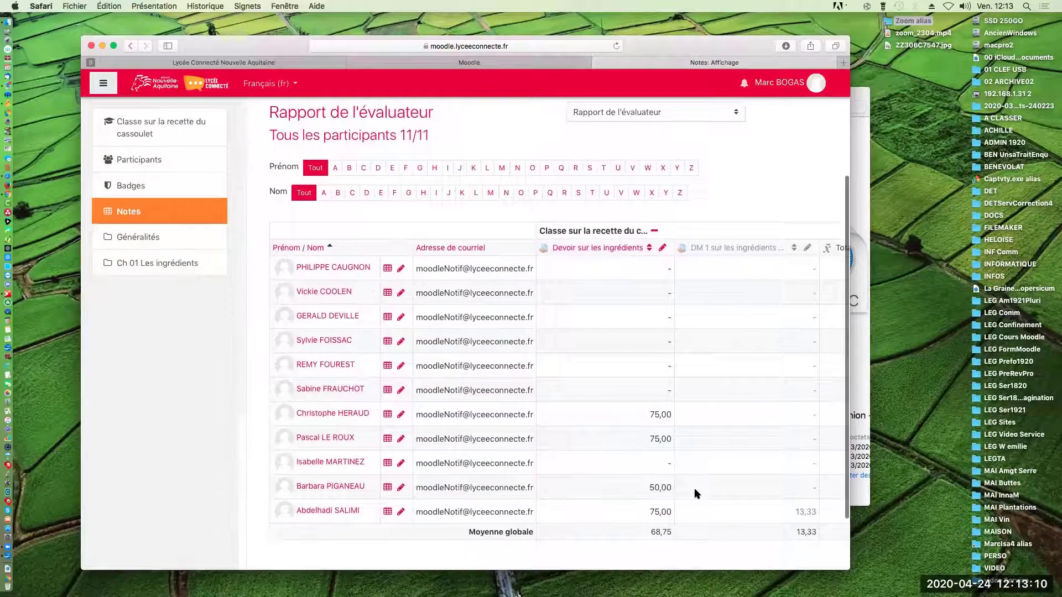
scroll(695, 493, up, 1)
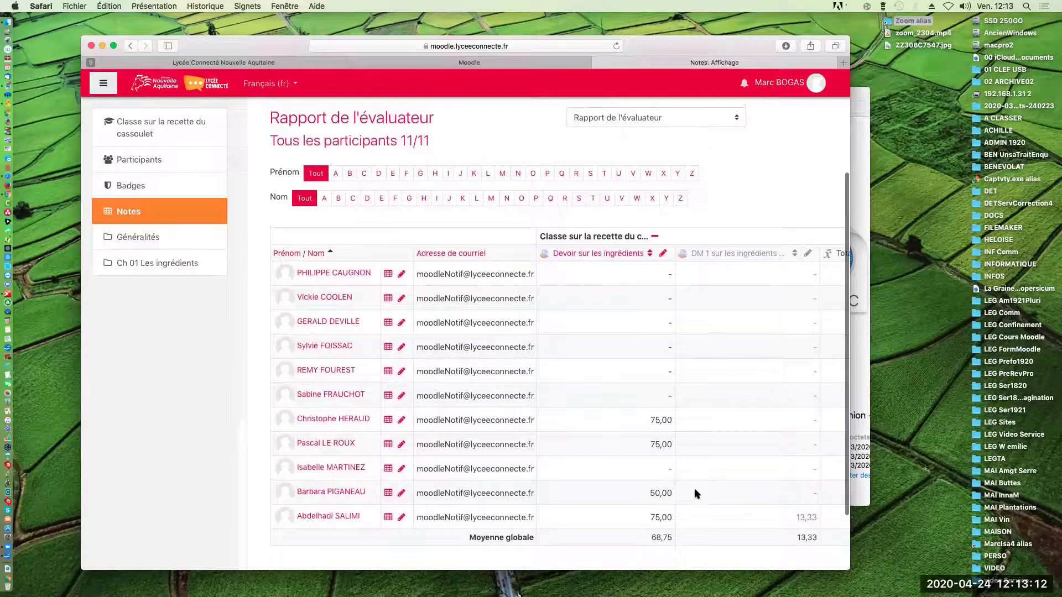
scroll(694, 494, down, 1)
scroll(695, 493, up, 4)
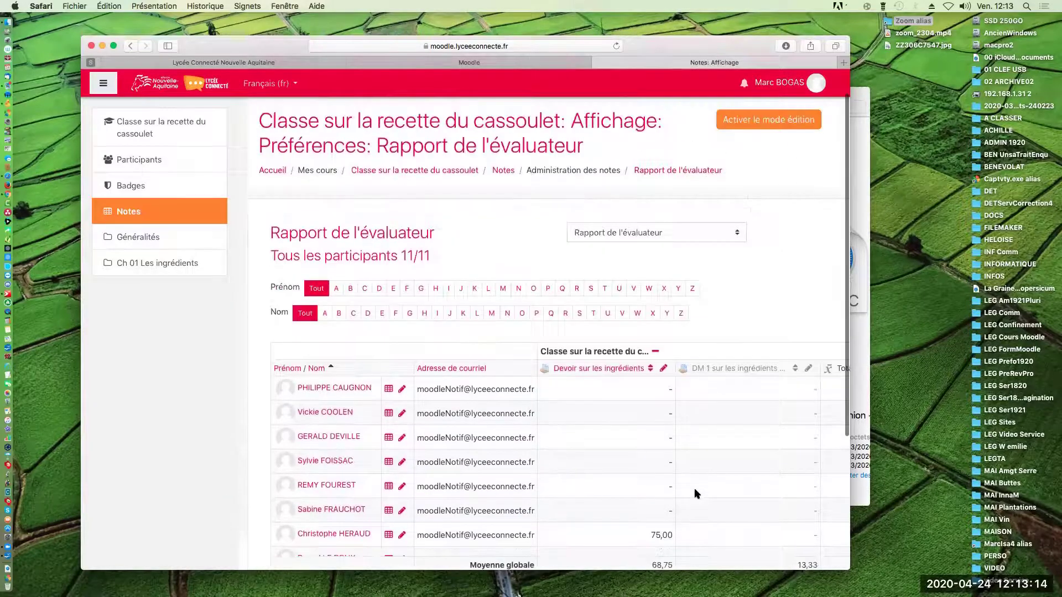
scroll(694, 493, up, 1)
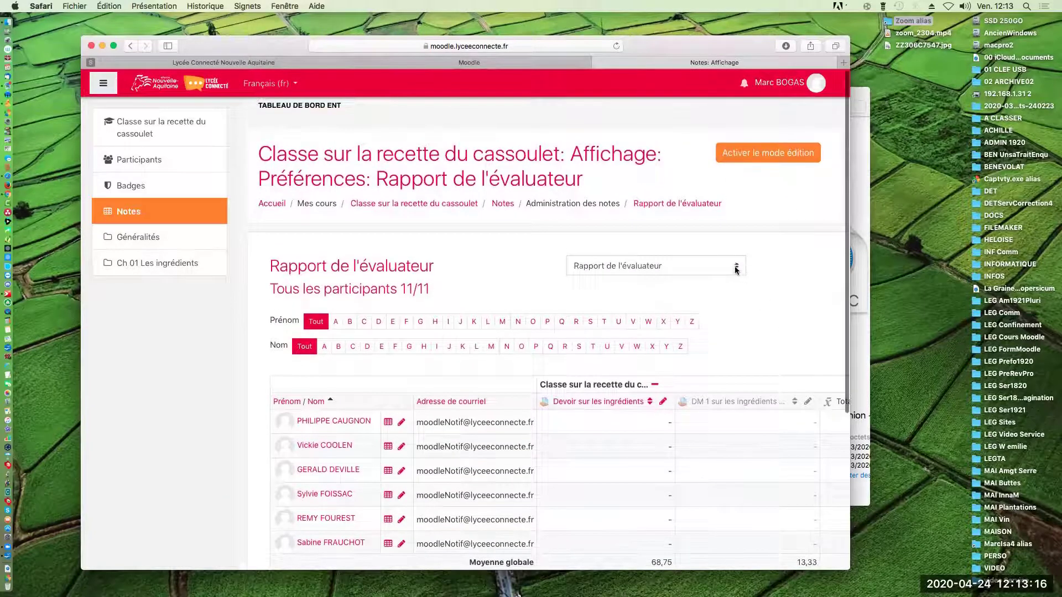
- Choose the OpenDocument (ODS) spreadsheet export and exclude "Total du cours" and "DM 1 sur les ingrédients du cassoulet" from the included grade items
click(737, 267)
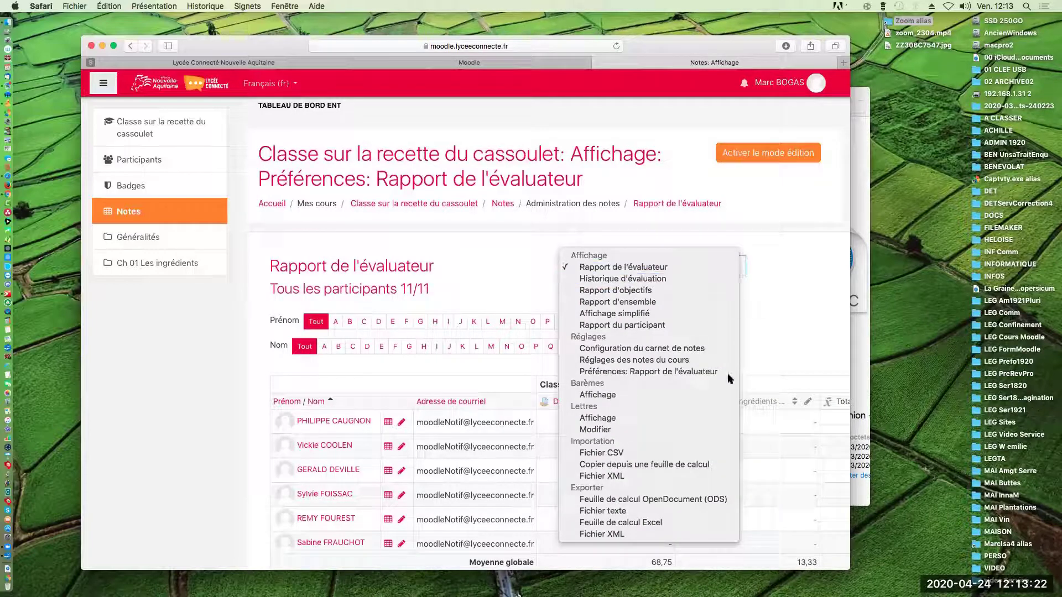
click(695, 499)
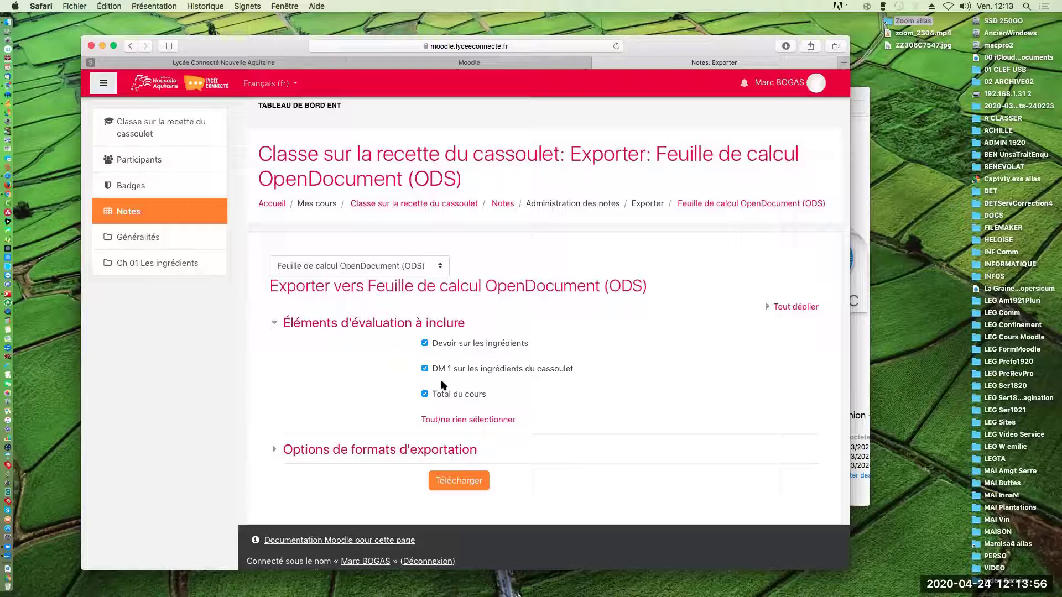
click(430, 394)
click(424, 369)
scroll(468, 362, down, 1)
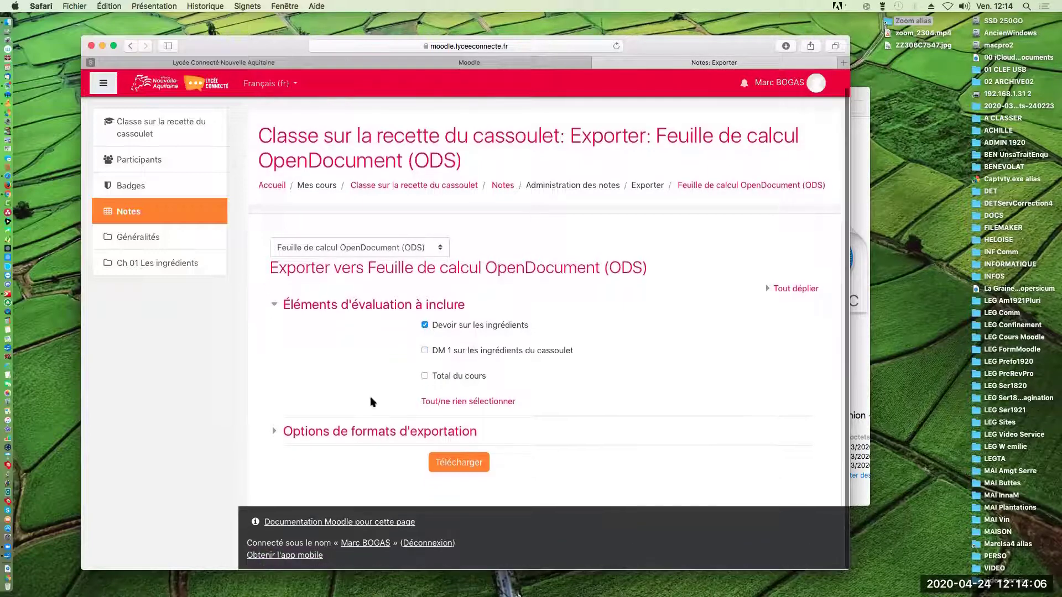
- Expand the export format options, set the exported grades to 0 decimals and download the ODS file
click(590, 435)
scroll(592, 439, down, 4)
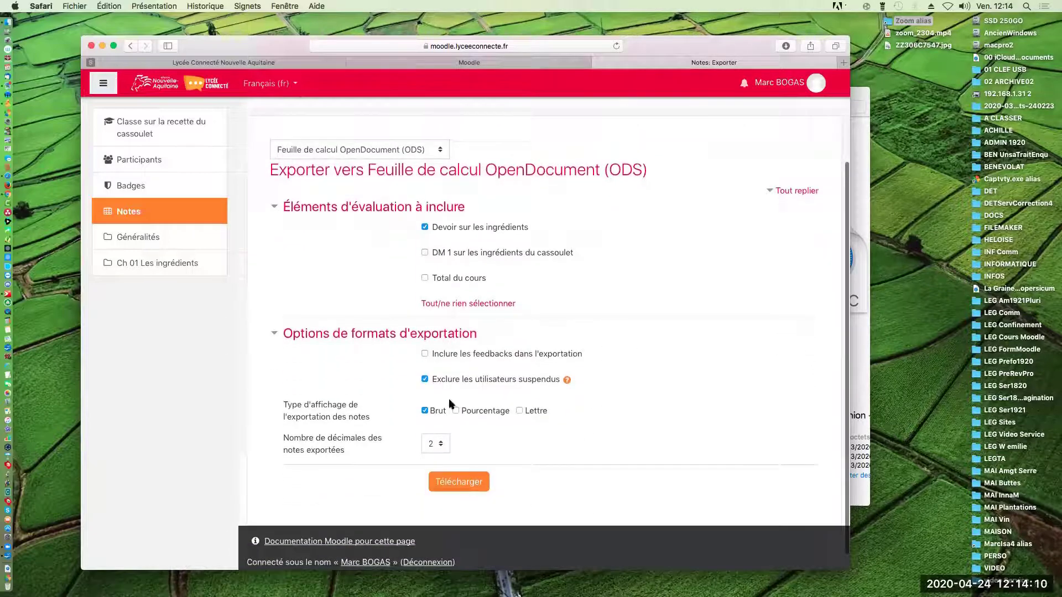
click(442, 445)
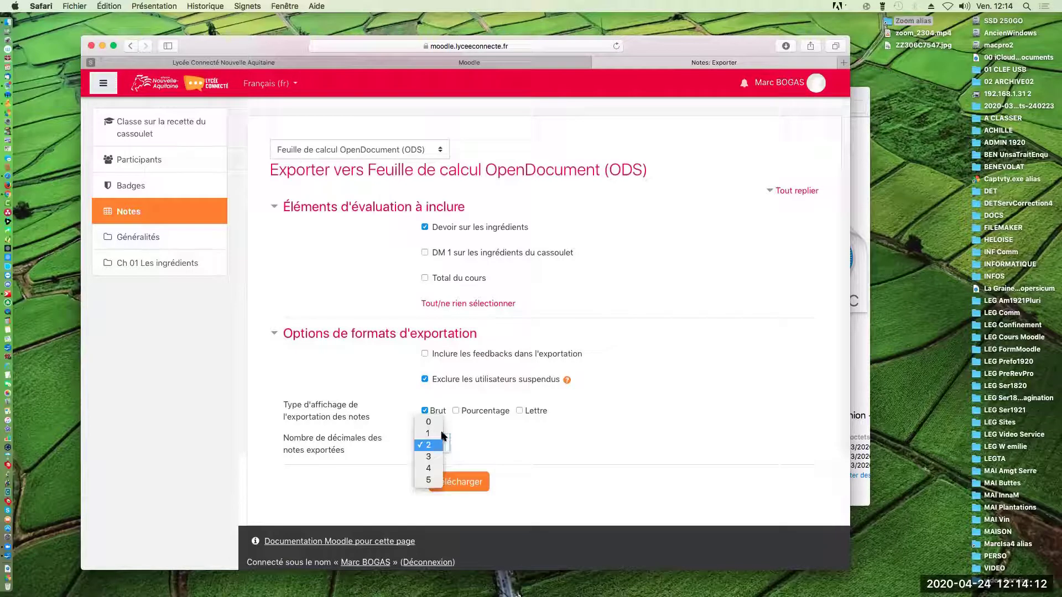
click(438, 423)
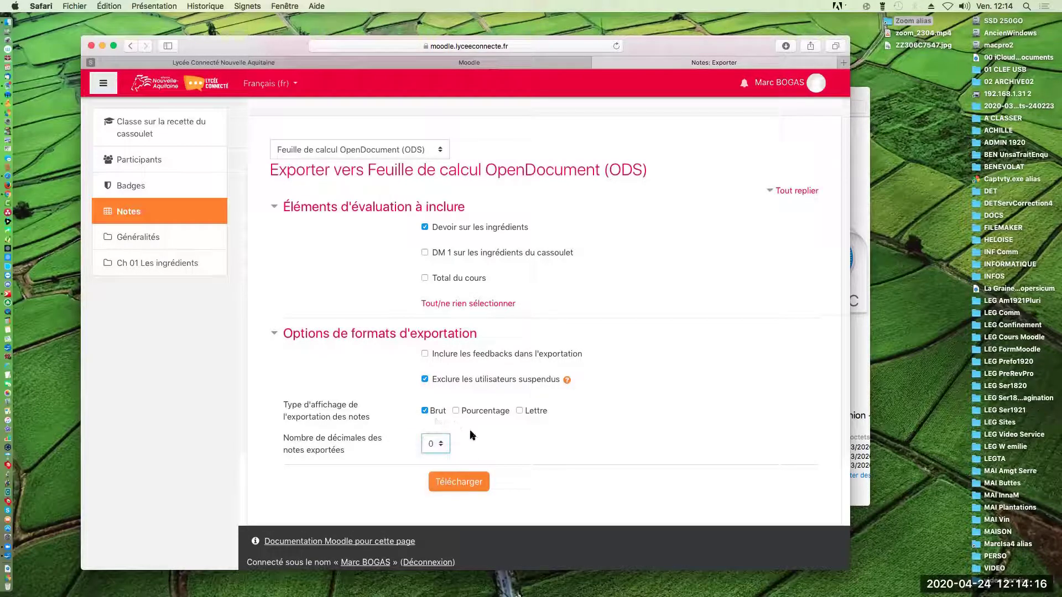
click(459, 482)
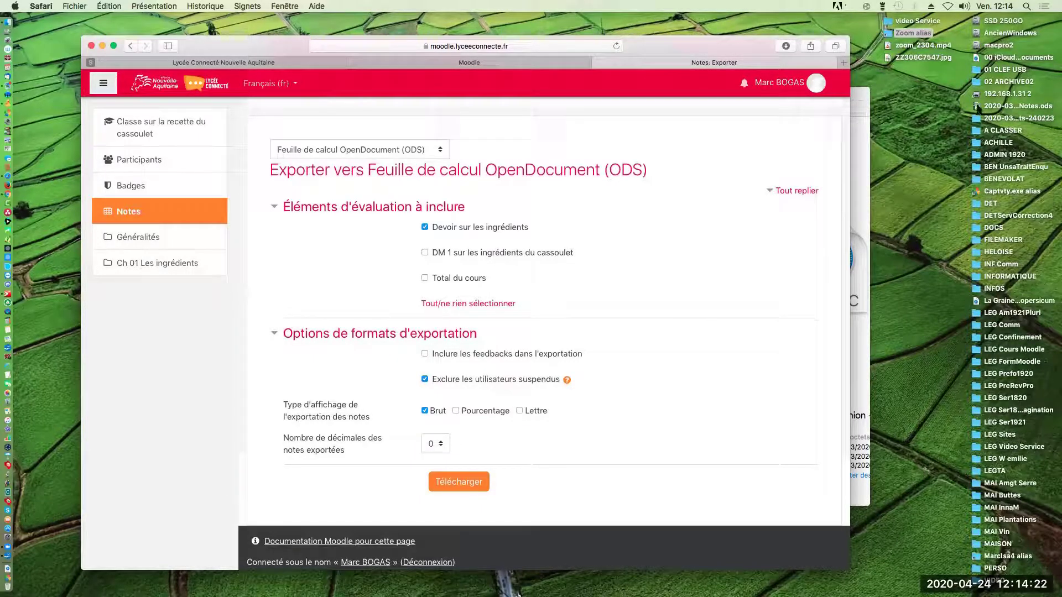
- Open the downloaded Notes.ods in OpenOffice Calc and delete the identification number, institution, department, e-mail and last-download columns
click(978, 108)
double_click(977, 108)
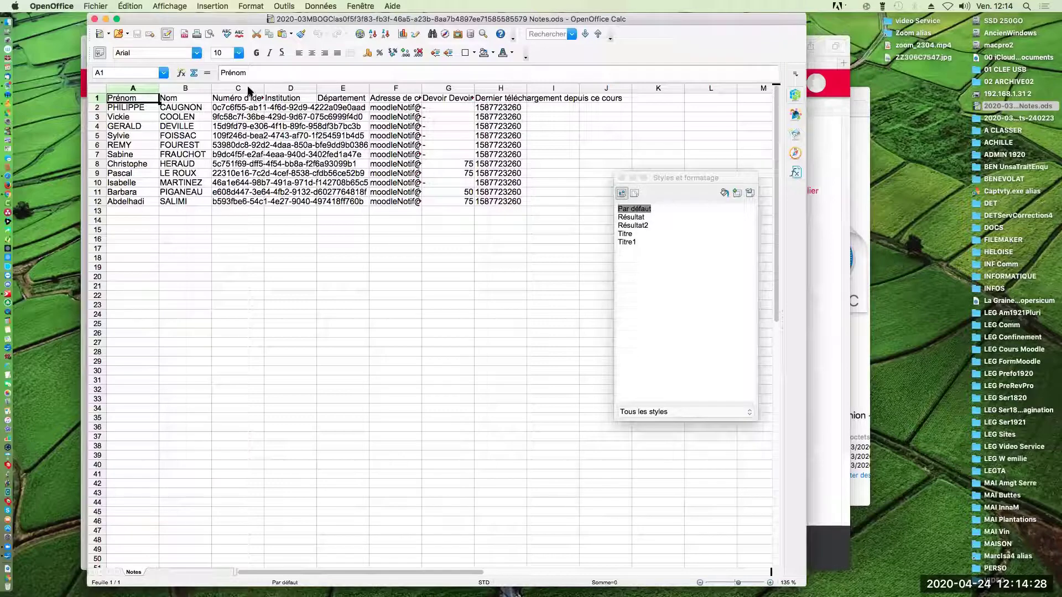
click(248, 89)
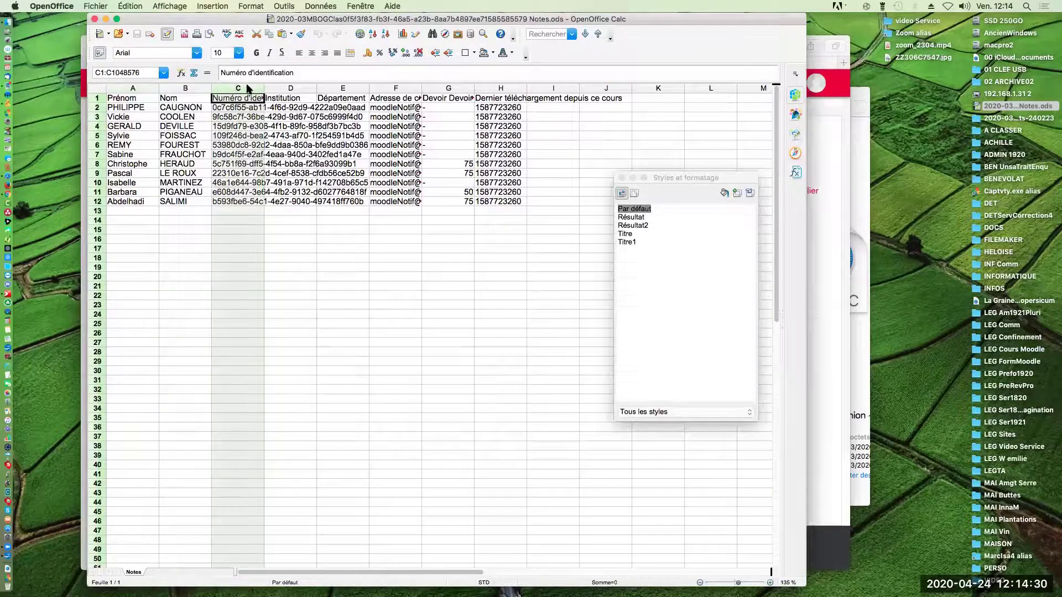
shift+click(287, 90)
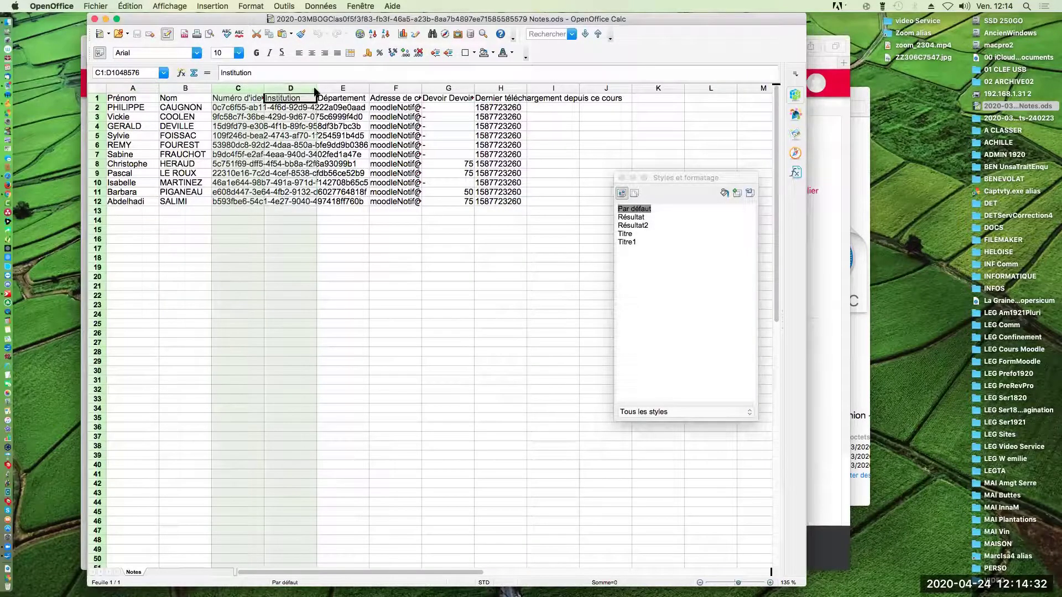
shift+click(359, 90)
shift+click(390, 90)
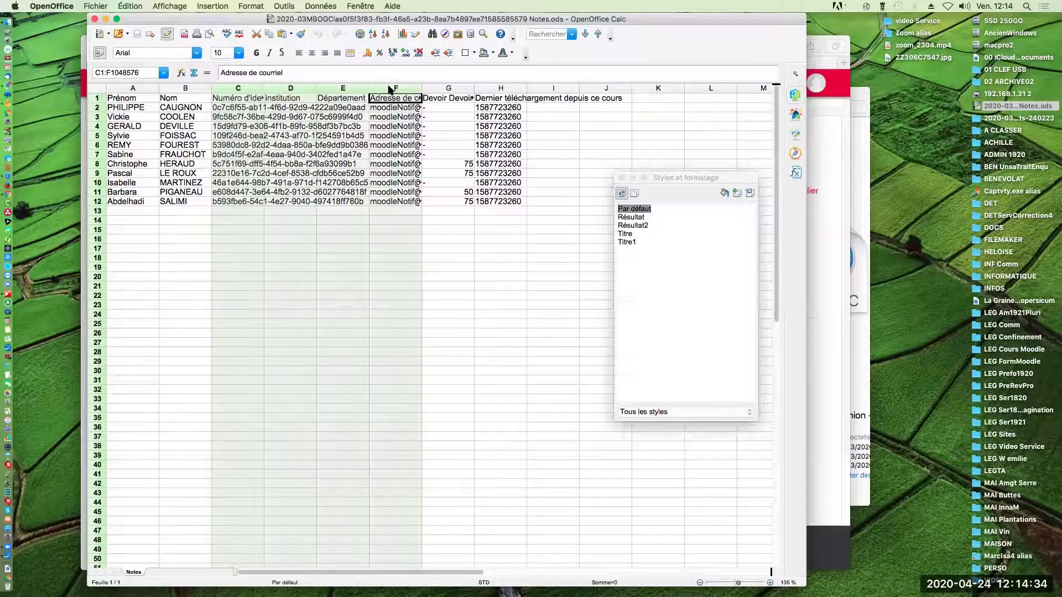
right_click(293, 90)
click(344, 146)
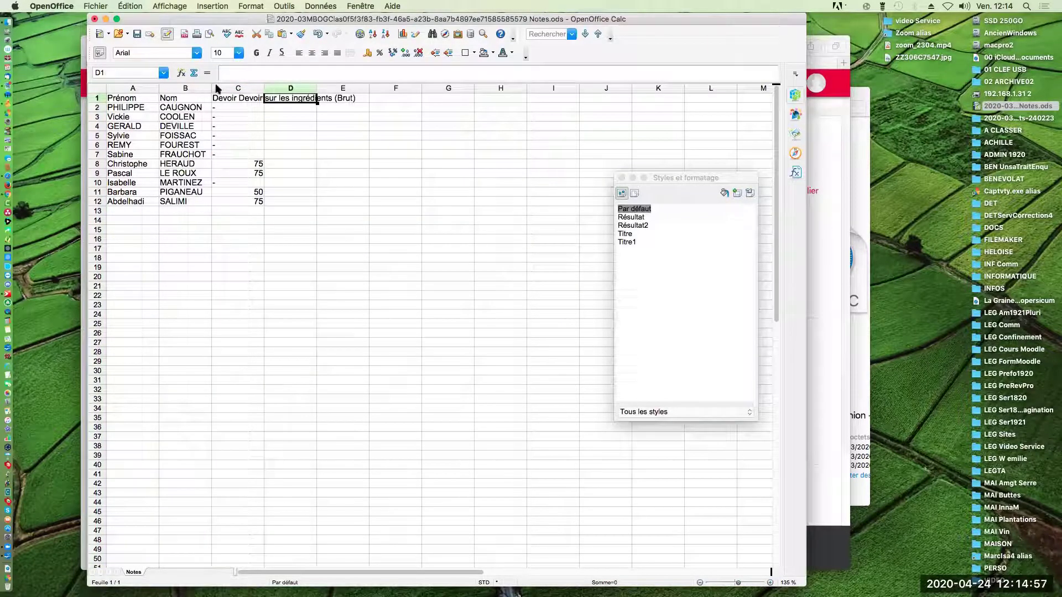
- Widen the "Nom" and "Prénom" columns of the grades sheet
drag(211, 88, 249, 88)
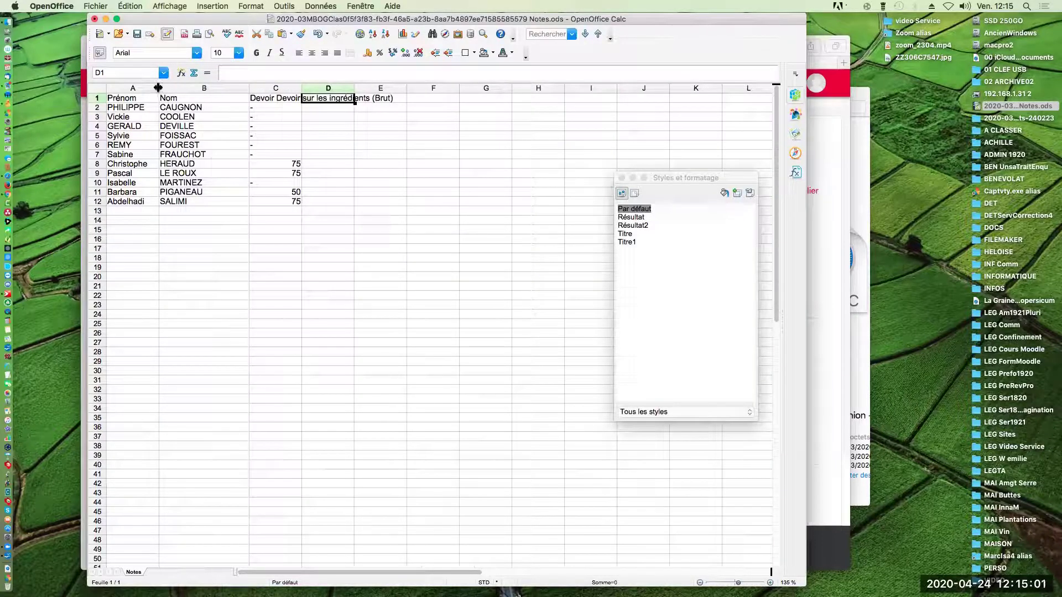
drag(158, 88, 191, 87)
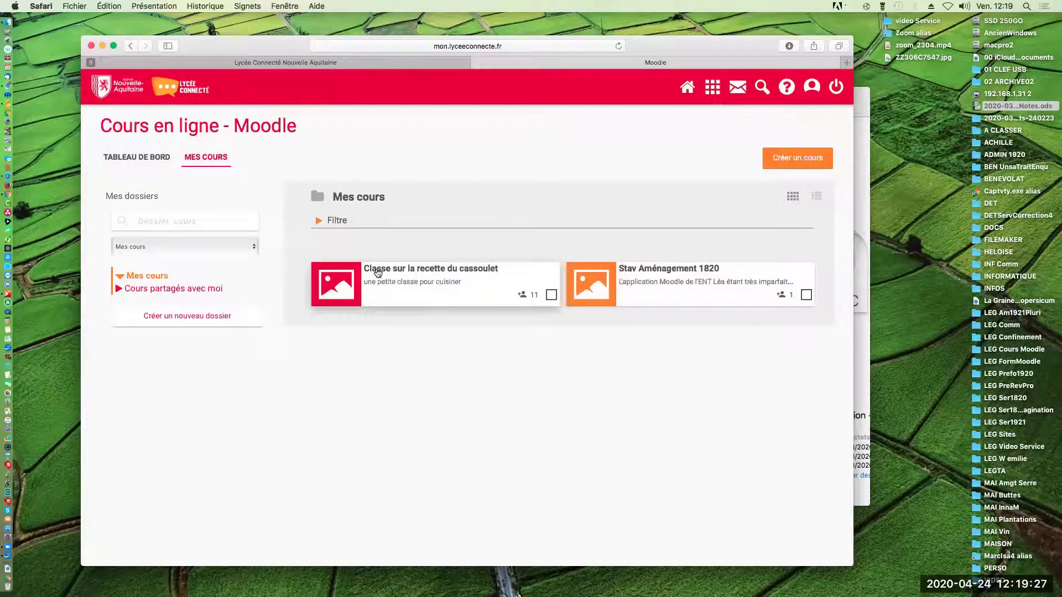
- Switch back to Moodle, display "Mes cours" and open the course "BTS VO 2 Les outils liés à la viticulture de précision"
click(200, 157)
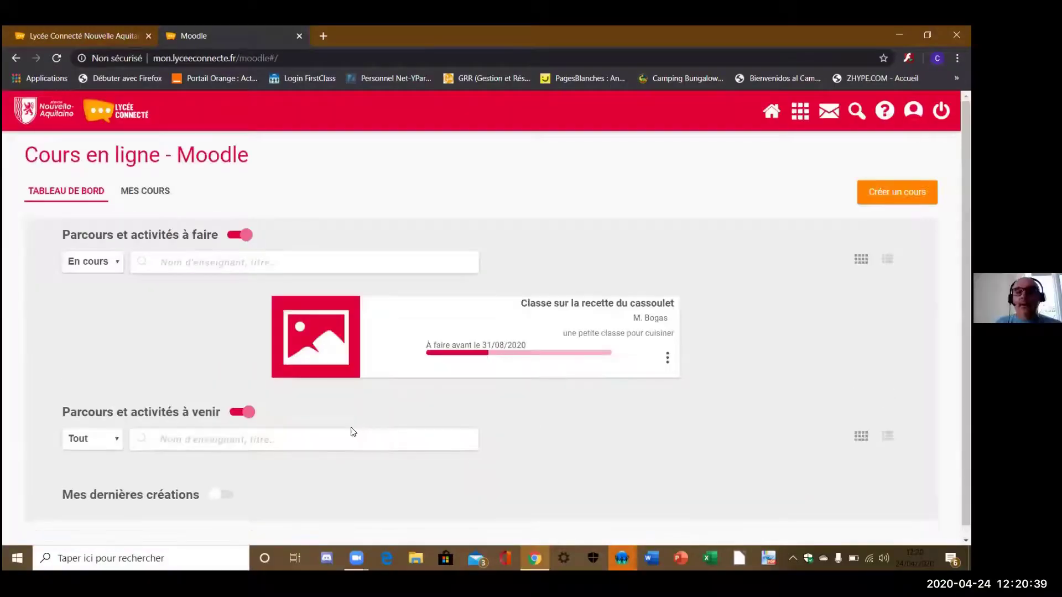
click(127, 190)
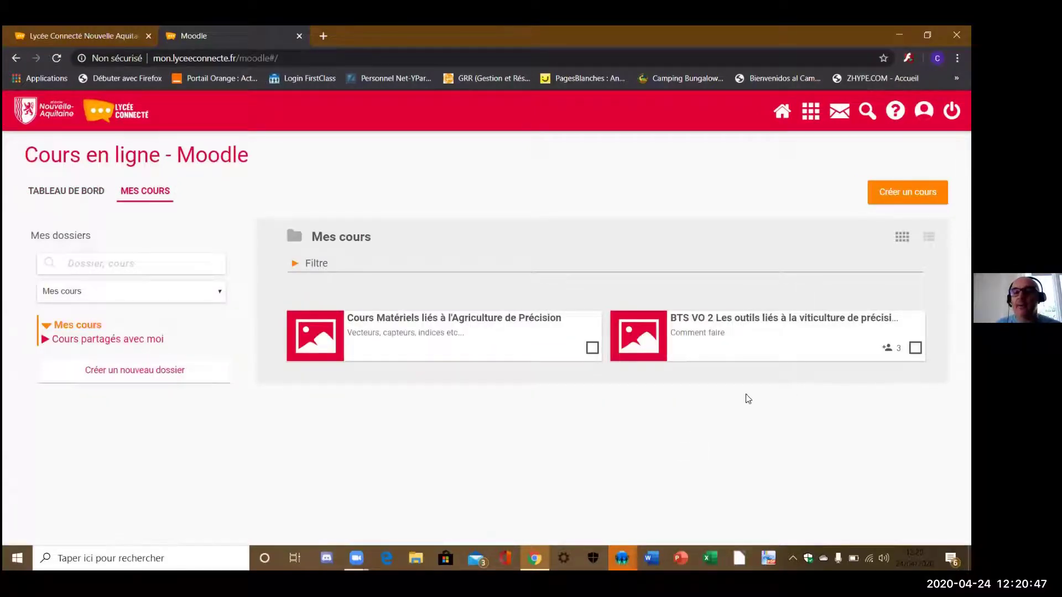
click(735, 326)
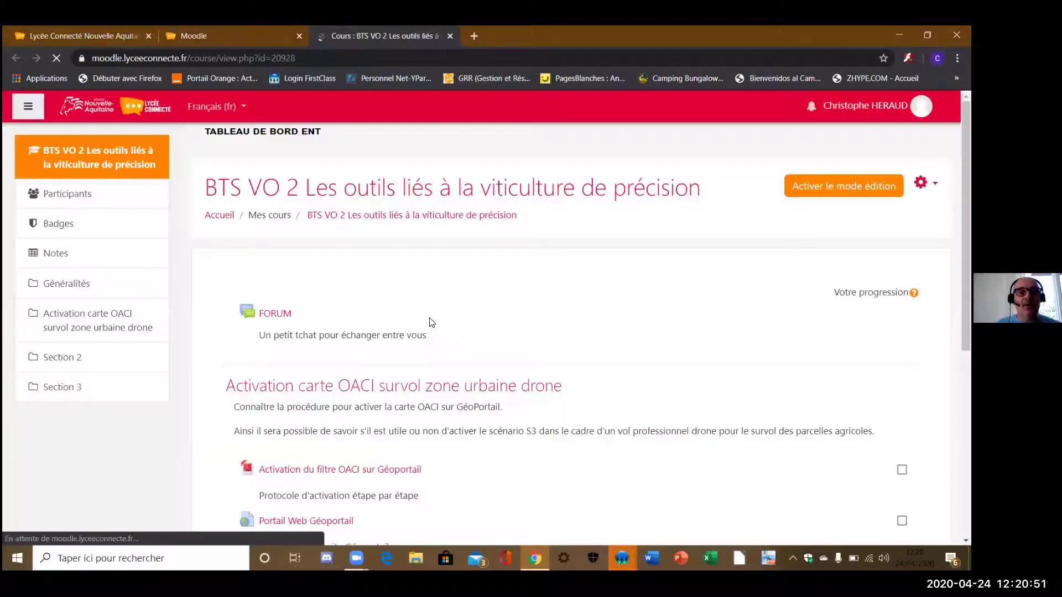
- Open the assignment on activating the OACI map and look through the list of all its submissions
scroll(432, 323, down, 5)
scroll(433, 322, up, 2)
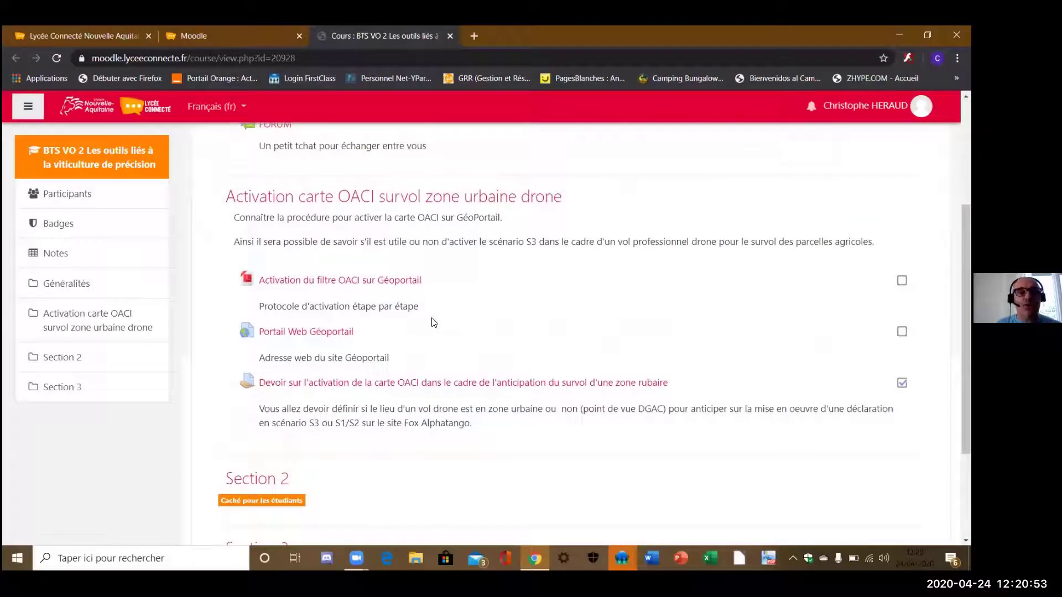
scroll(490, 310, up, 1)
scroll(492, 313, down, 1)
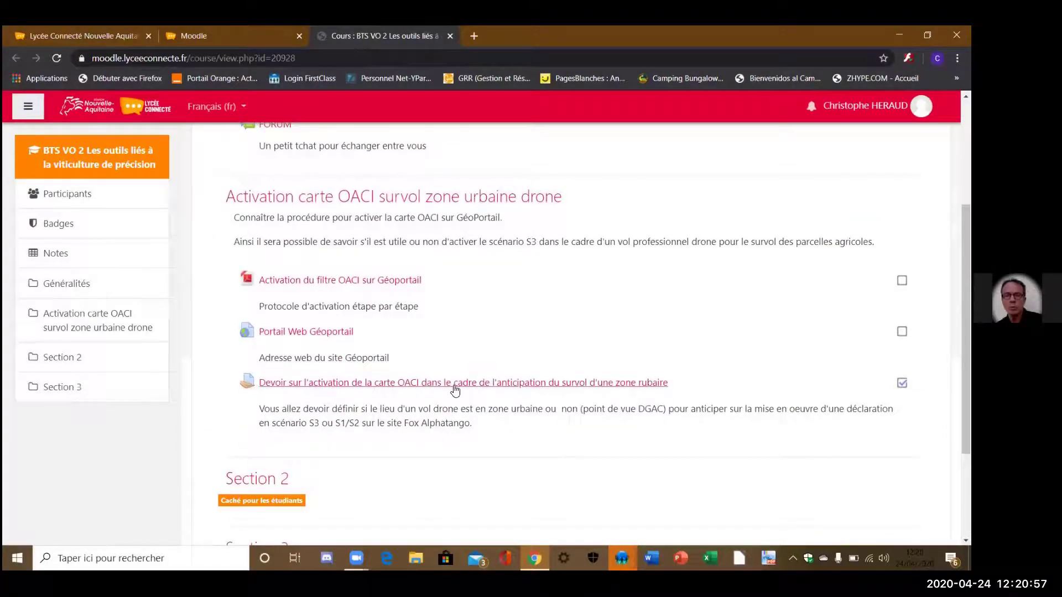
click(297, 383)
scroll(401, 385, down, 3)
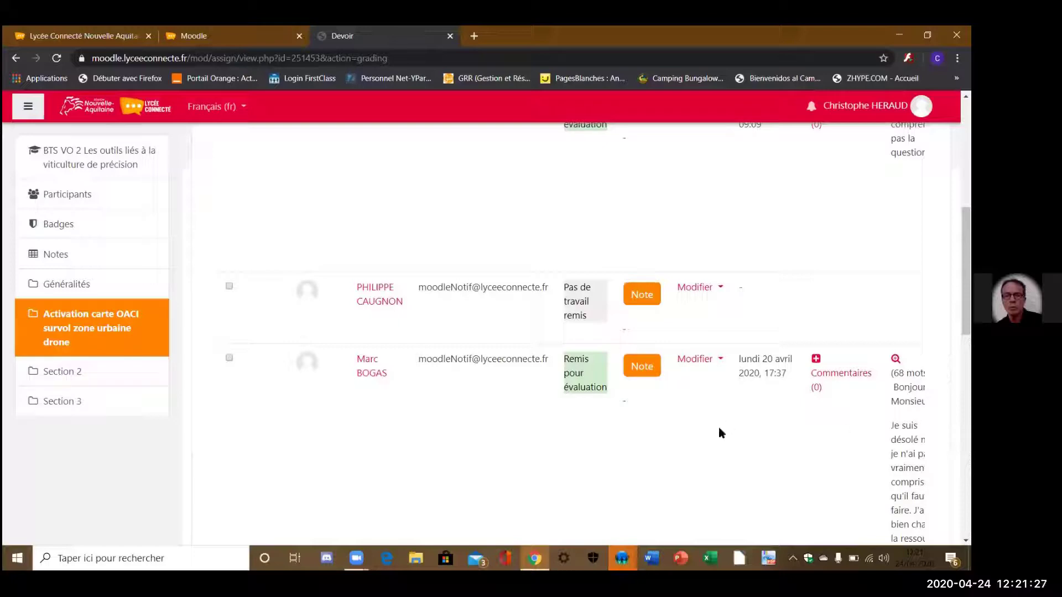
scroll(765, 408, up, 5)
scroll(766, 407, down, 4)
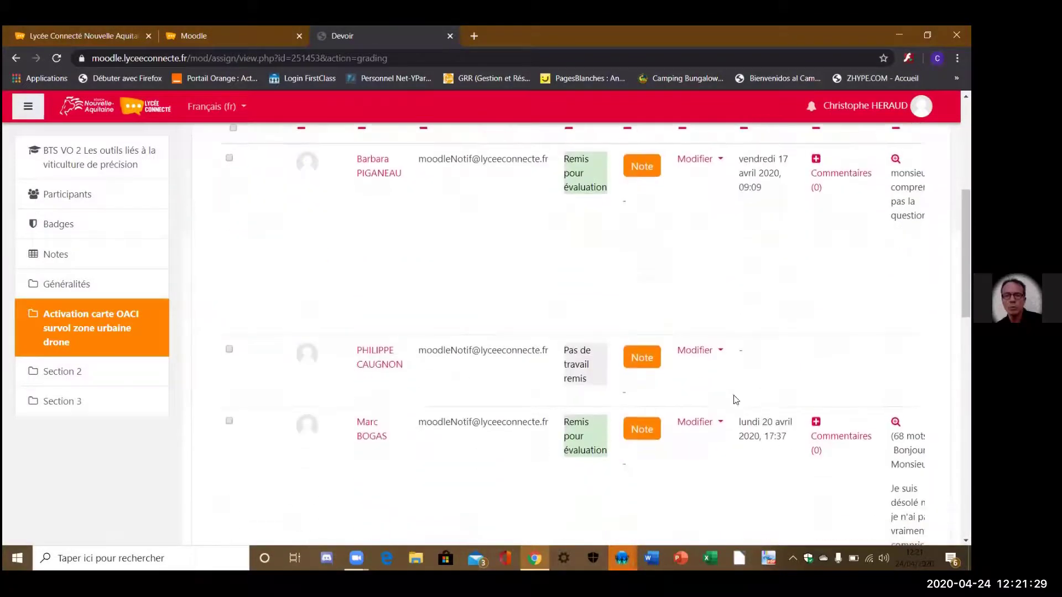
scroll(735, 399, down, 1)
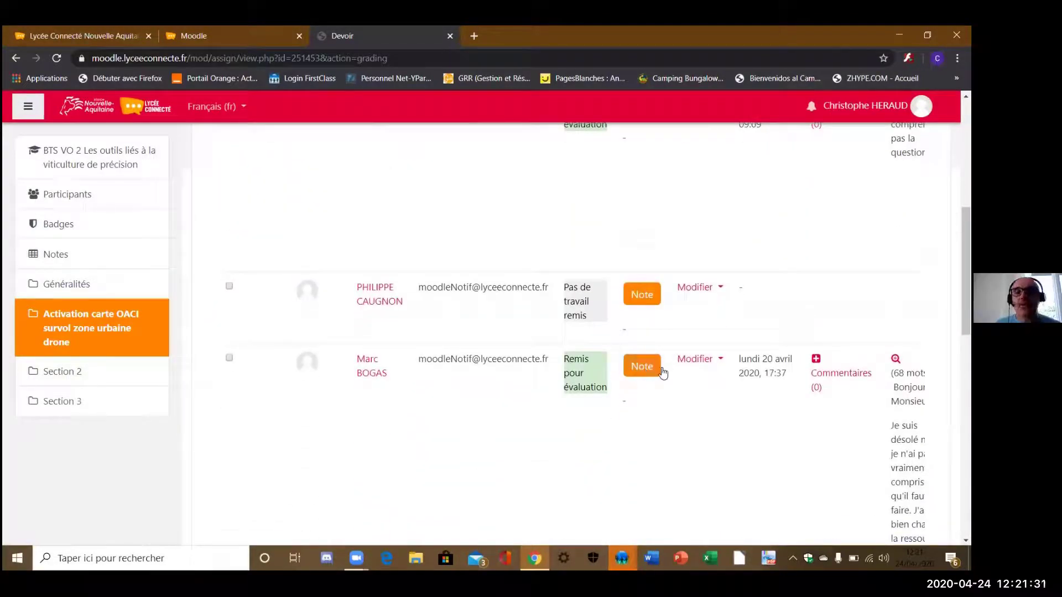
- Open the grading page for the submission handed in on 20 April 2020 at 17:37 and expand its full text for reading
click(640, 365)
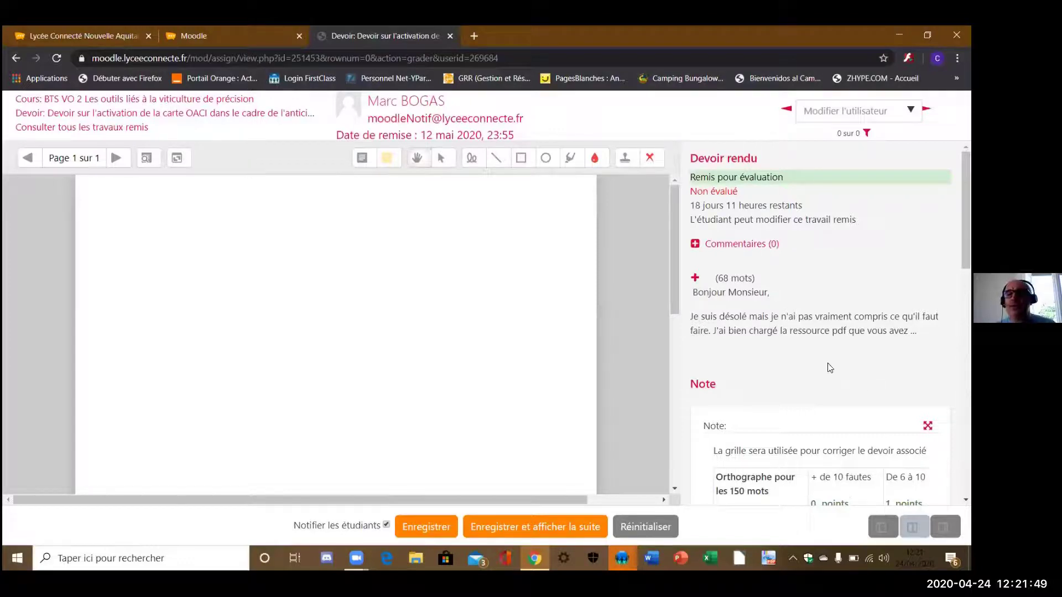
scroll(828, 367, down, 1)
click(695, 215)
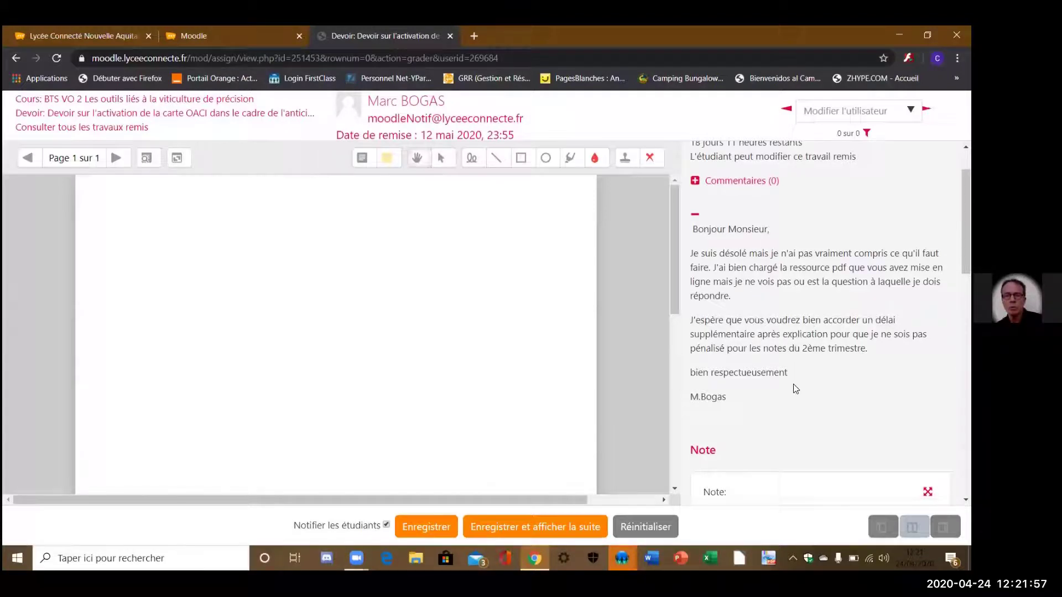
scroll(771, 382, up, 2)
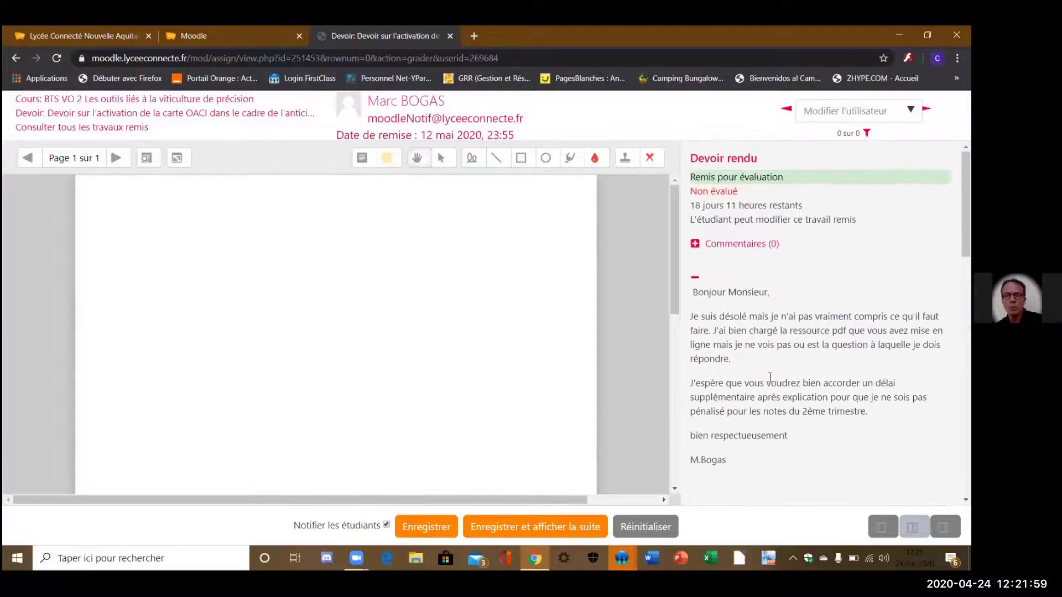
- Examine the submission's grading rubric and the comment feedback editor below it
scroll(780, 377, down, 4)
scroll(780, 377, down, 3)
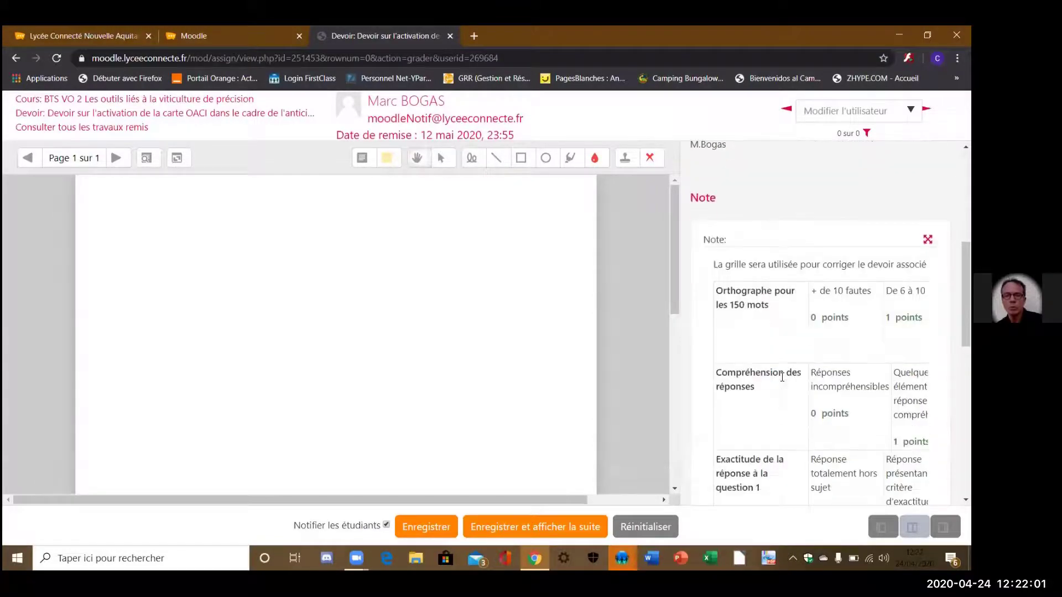
scroll(782, 378, up, 8)
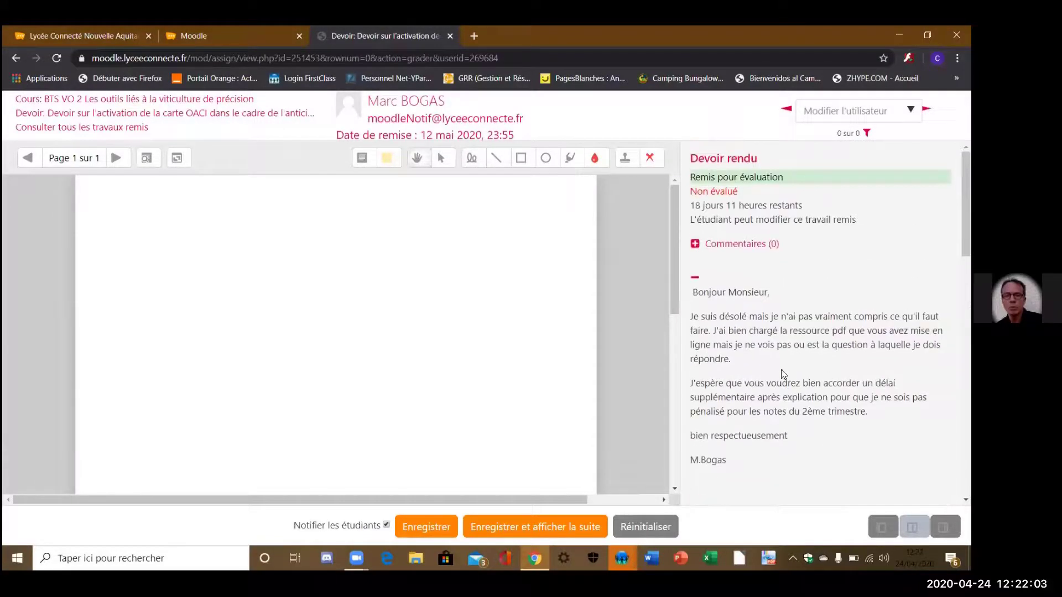
scroll(739, 372, down, 10)
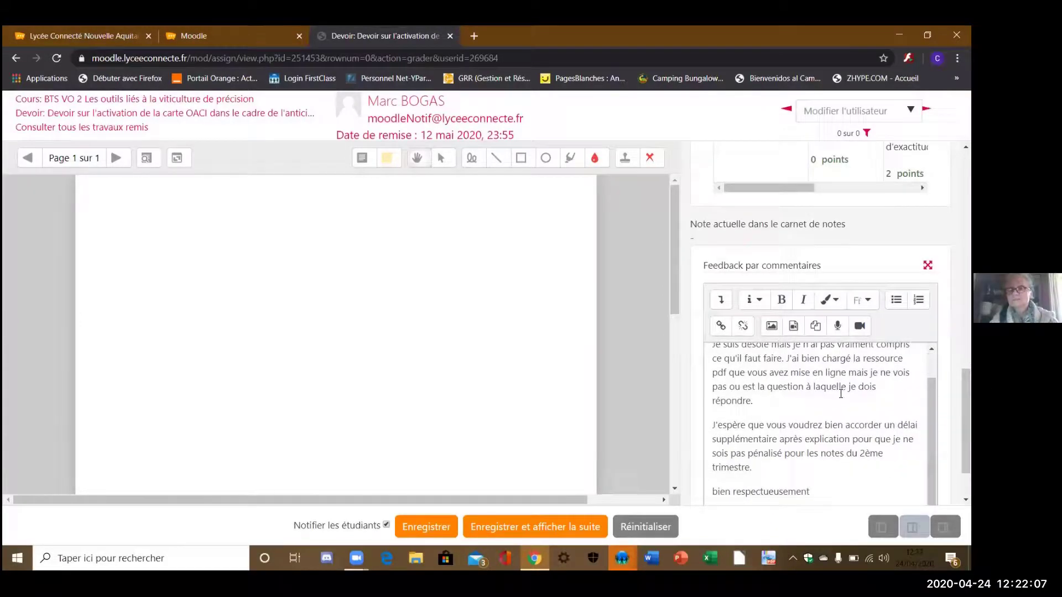
- Add a new line below the student's message in the comment feedback, reading "Bonjour Mr." followed by the student's surname in capitals
scroll(841, 393, down, 3)
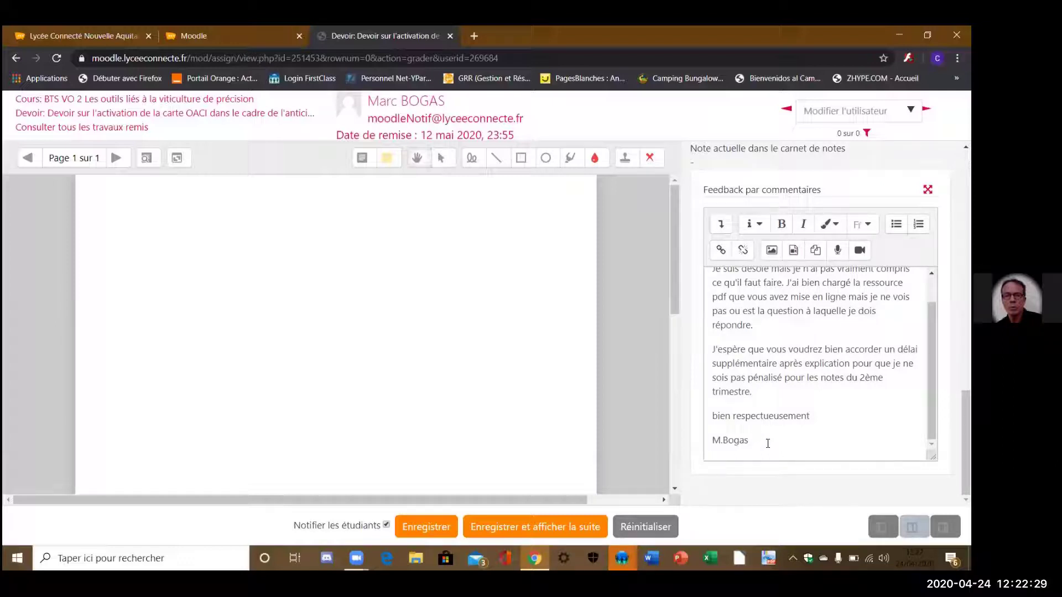
click(765, 445)
key(Return)
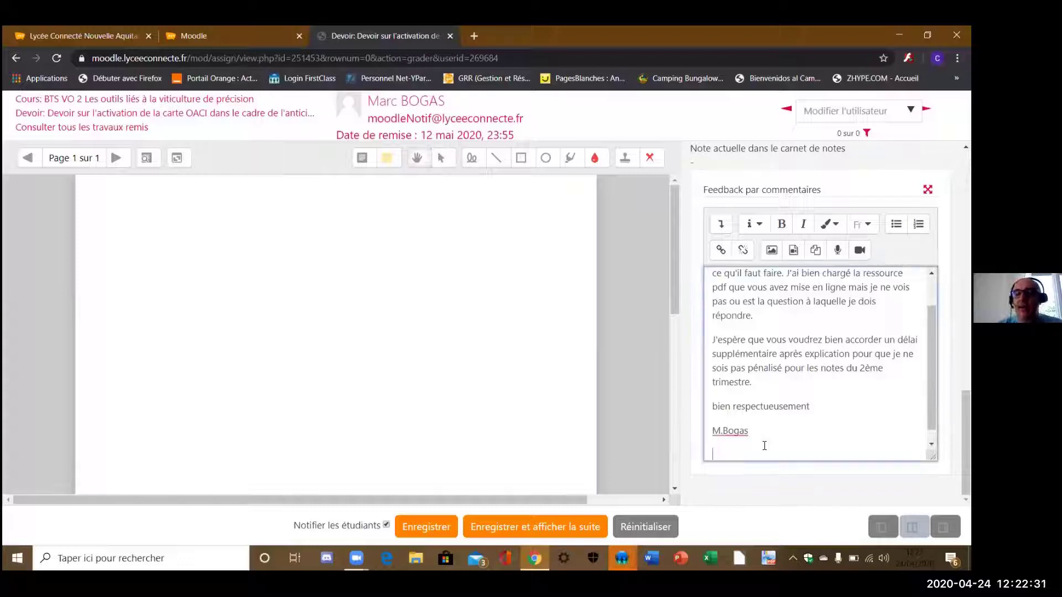
text(Bonj)
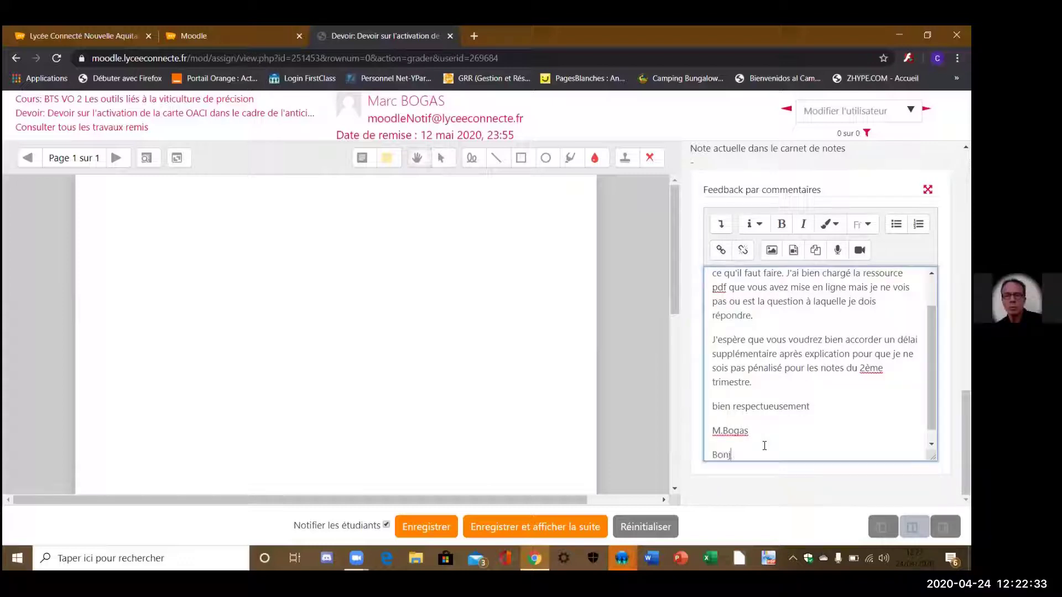
text(our Mr)
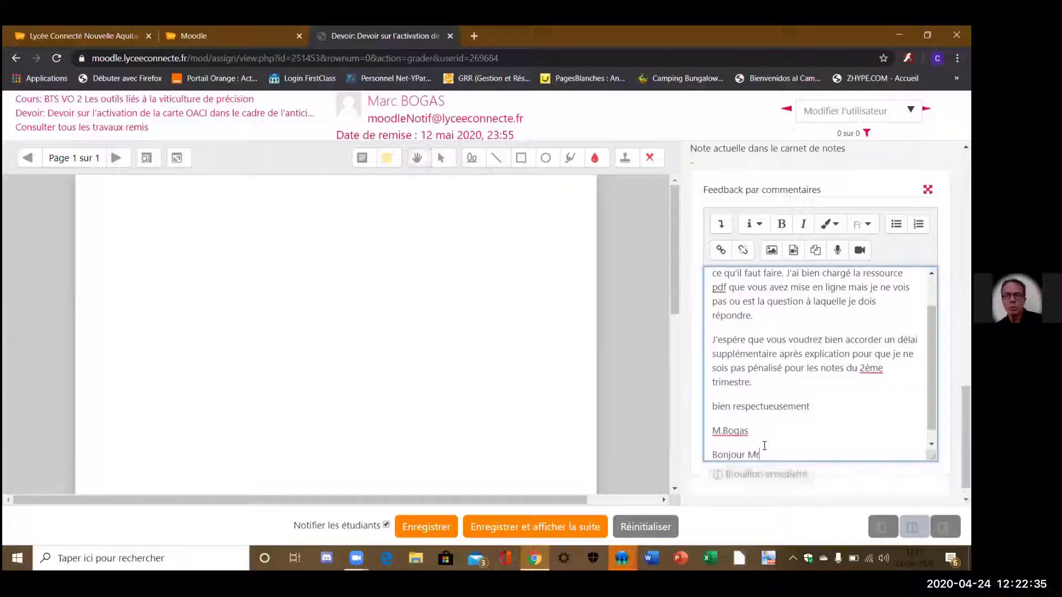
text(. BOGAs)
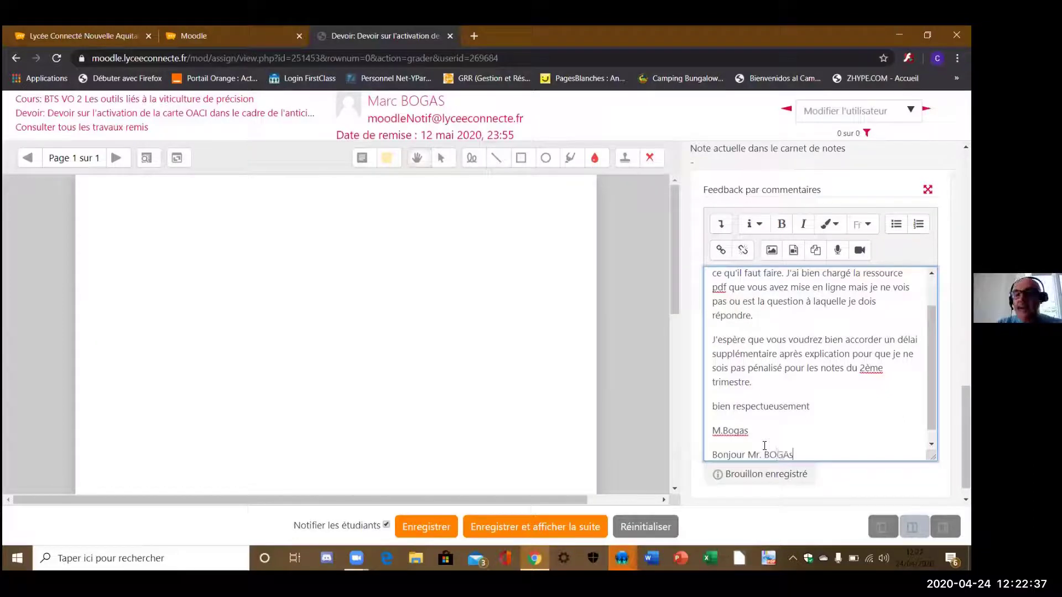
key(BackSpace)
text(S)
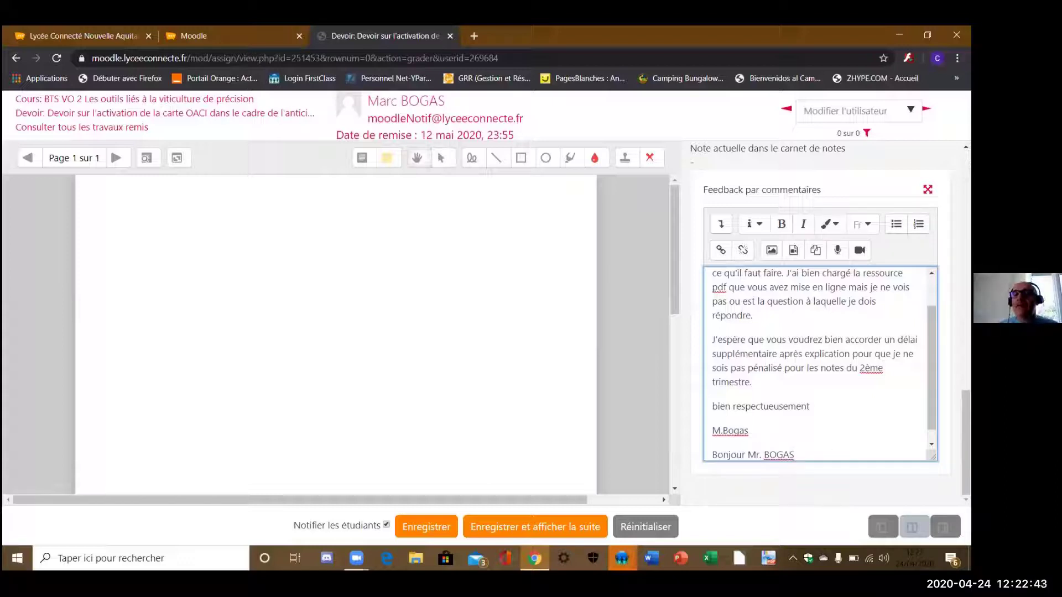
- Review the rubric's criteria and point levels together with the text in the comment feedback editor
scroll(819, 365, up, 1)
scroll(819, 365, up, 2)
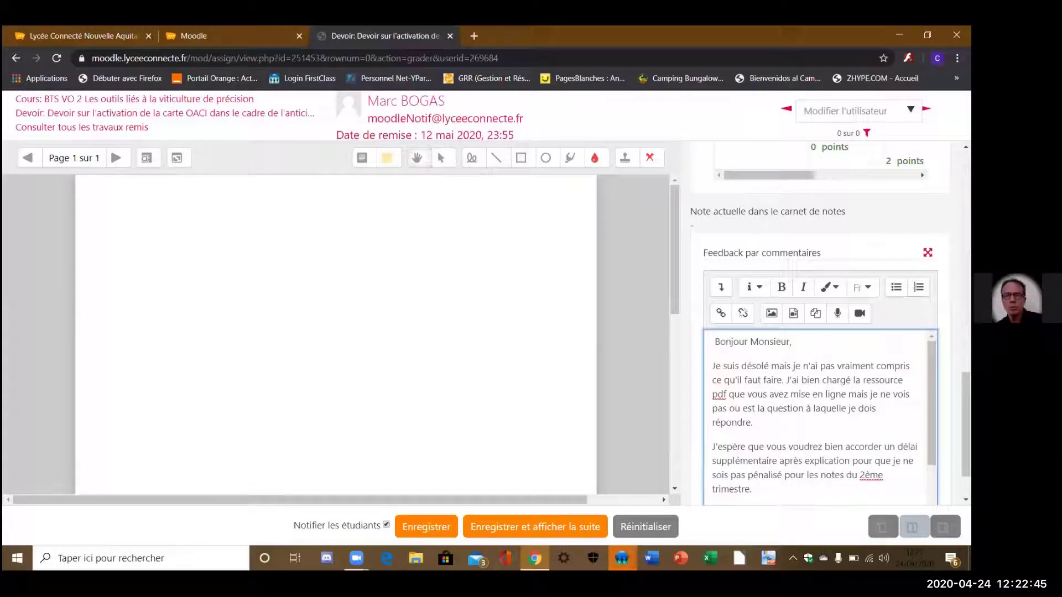
scroll(819, 365, up, 5)
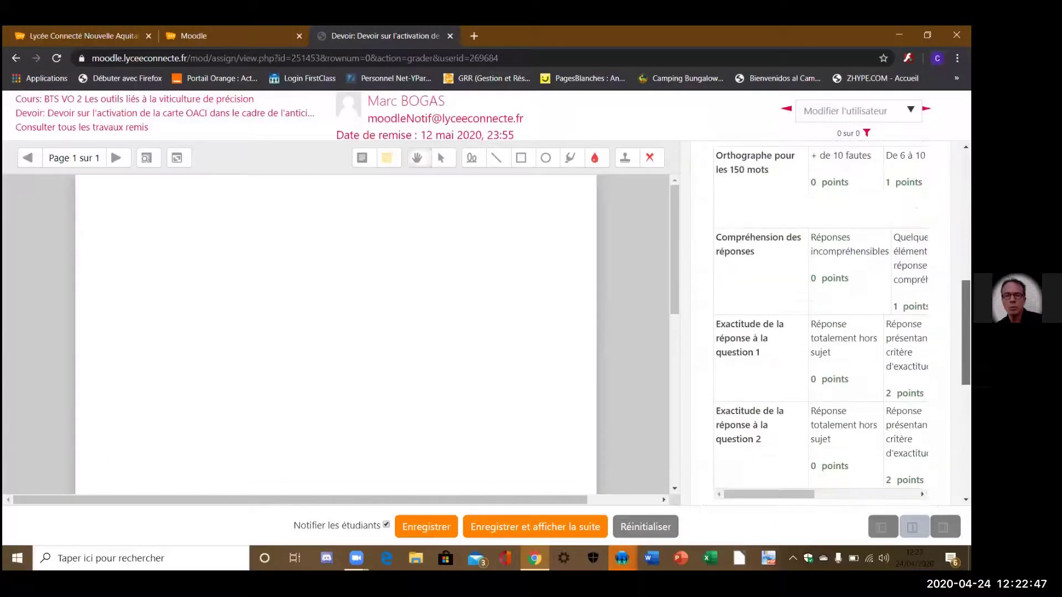
scroll(827, 324, down, 6)
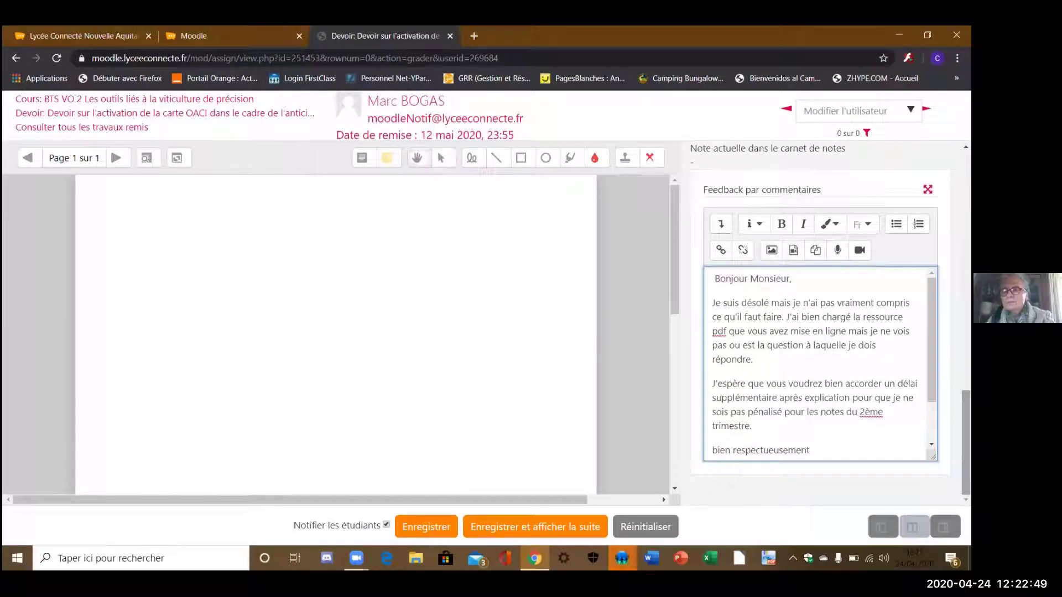
scroll(826, 324, up, 5)
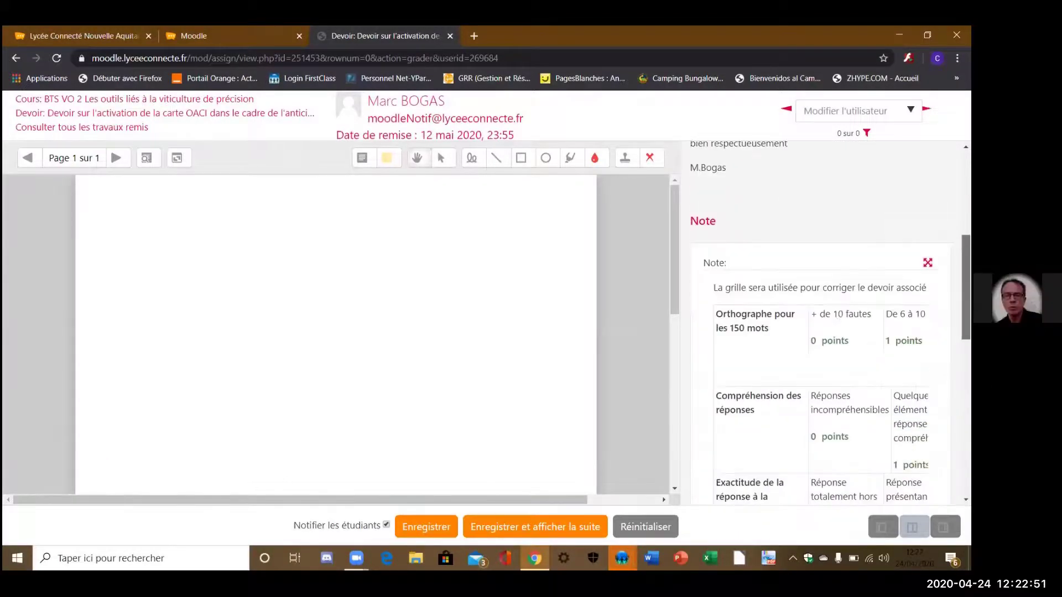
scroll(827, 323, down, 1)
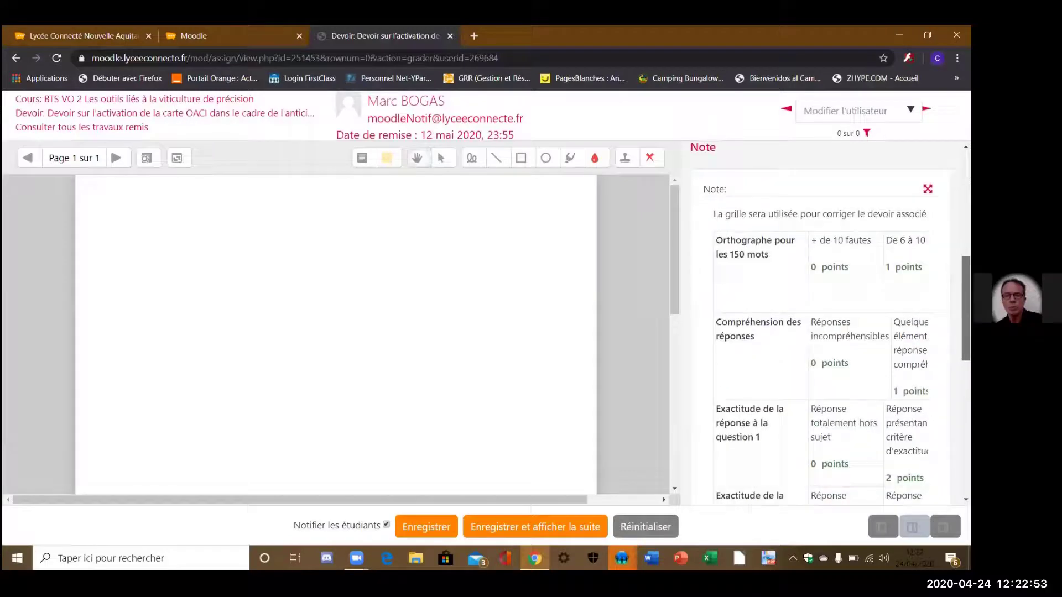
scroll(827, 324, down, 5)
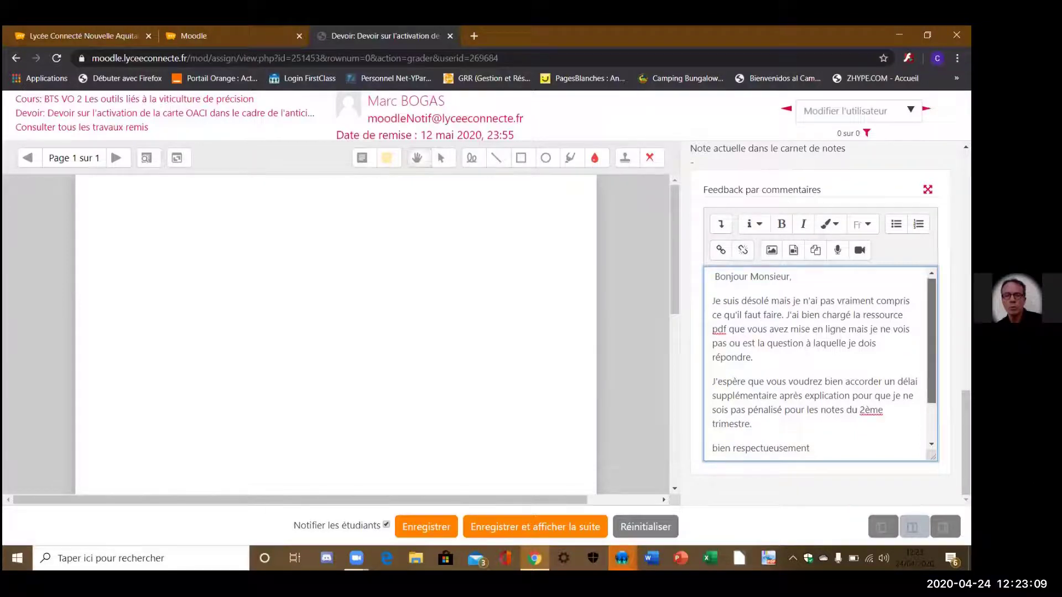
- End the greeting in the comment feedback with a comma and start a new line beneath it
scroll(800, 387, down, 1)
click(800, 433)
key(Return)
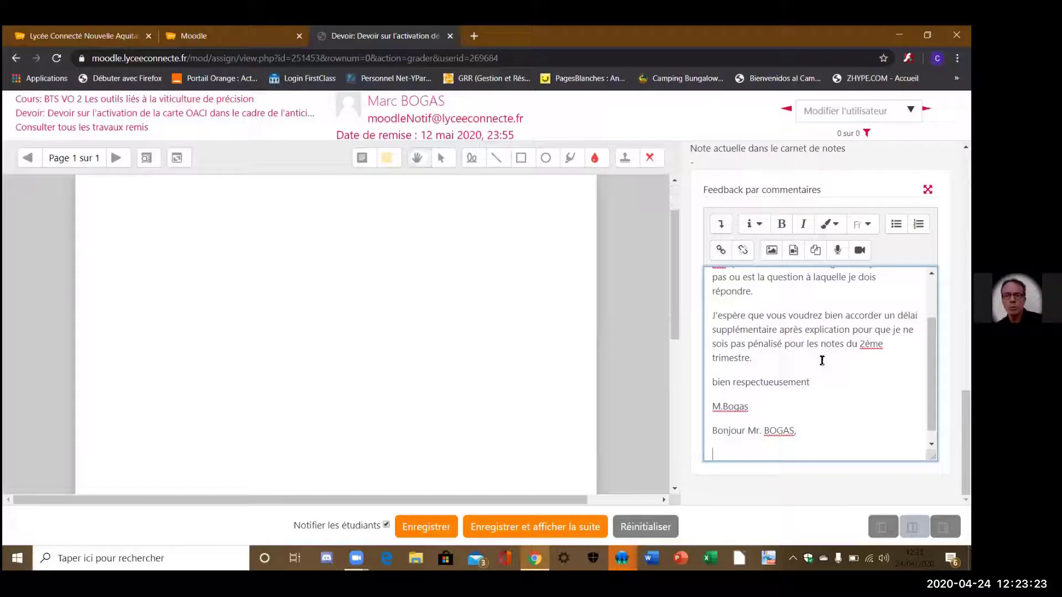
- Show the grading area at full width without the document preview, and examine the complete rubric and the comment feedback
scroll(822, 362, up, 1)
scroll(351, 232, up, 2)
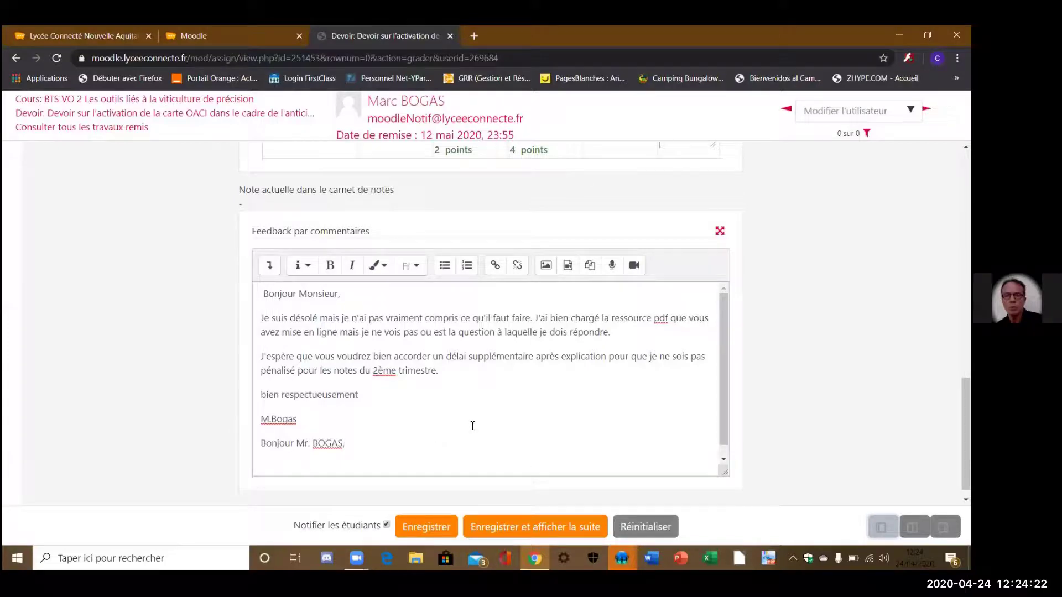
scroll(473, 425, up, 10)
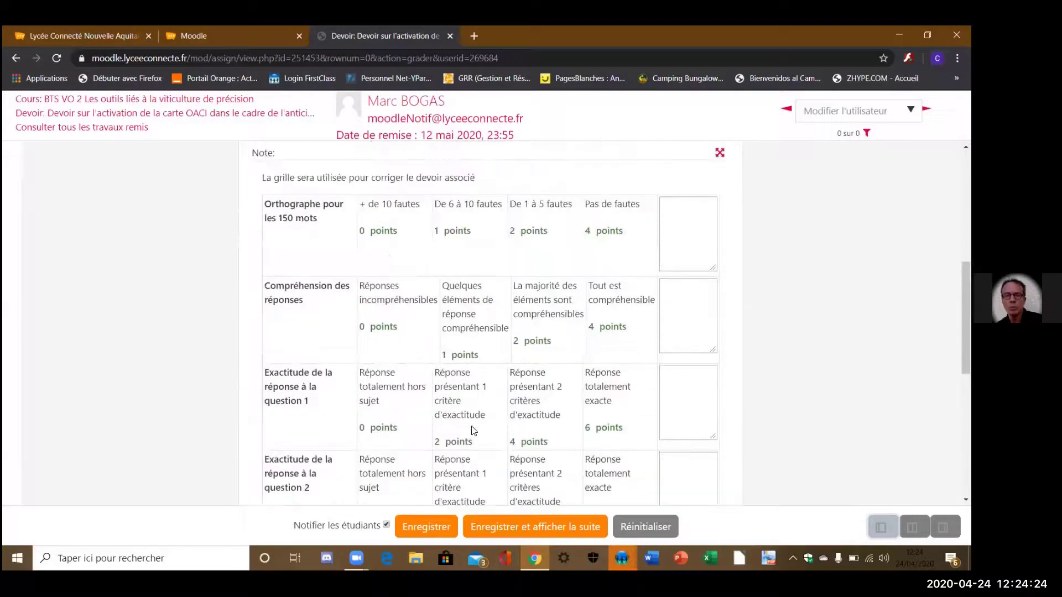
scroll(472, 430, down, 10)
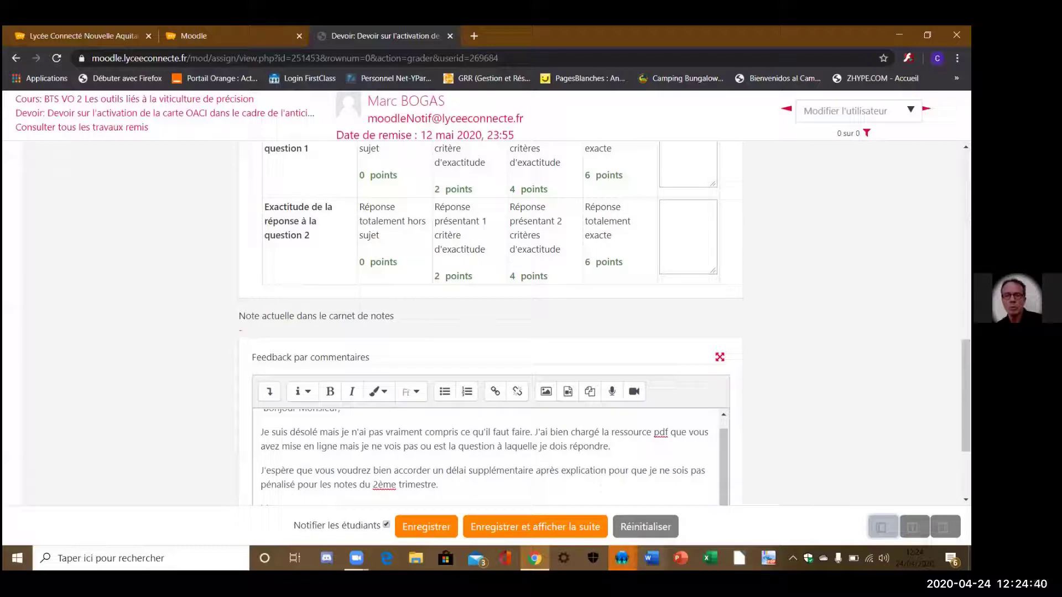
- Close the fcis.educagri.fr account statistics window and the MailBox window
mouse_move(622, 559)
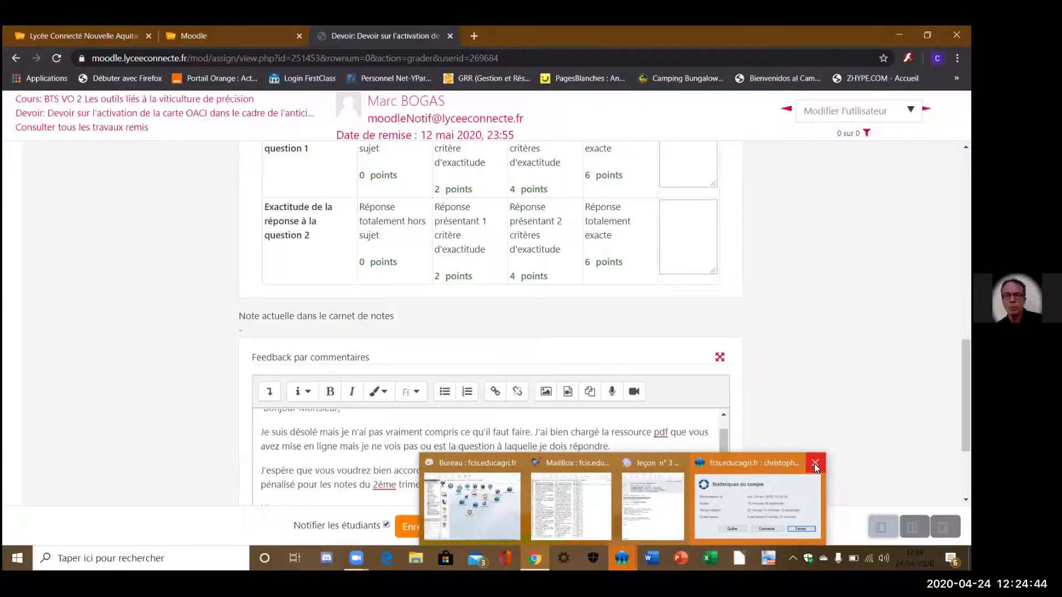
click(815, 463)
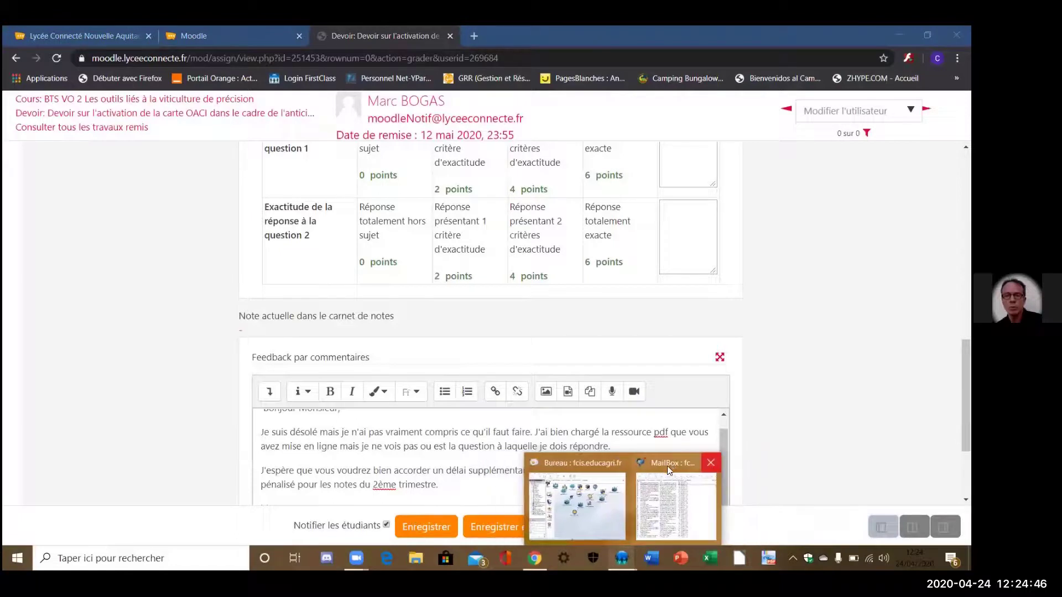
click(706, 463)
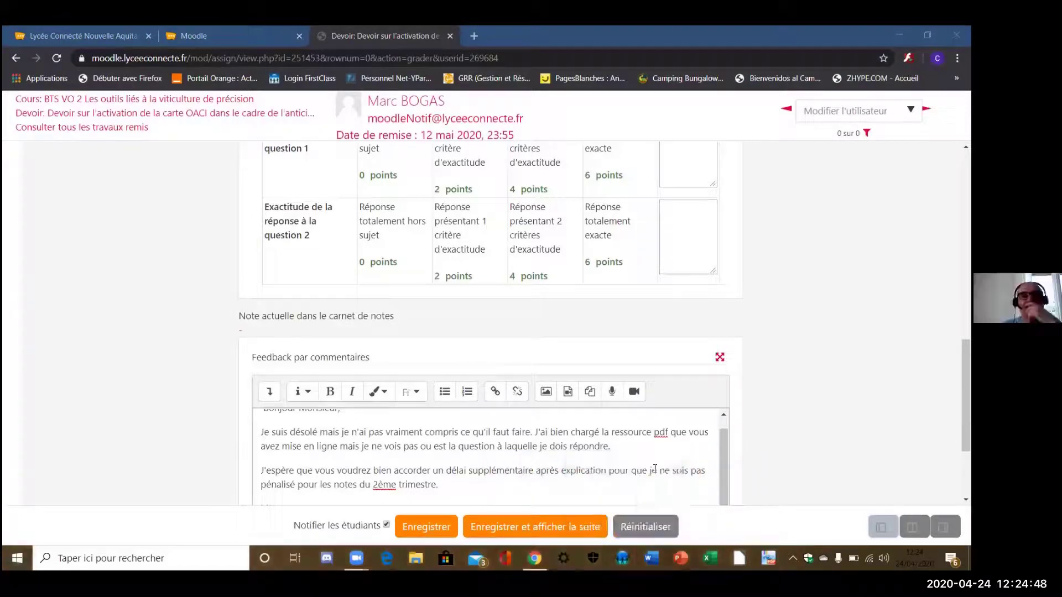